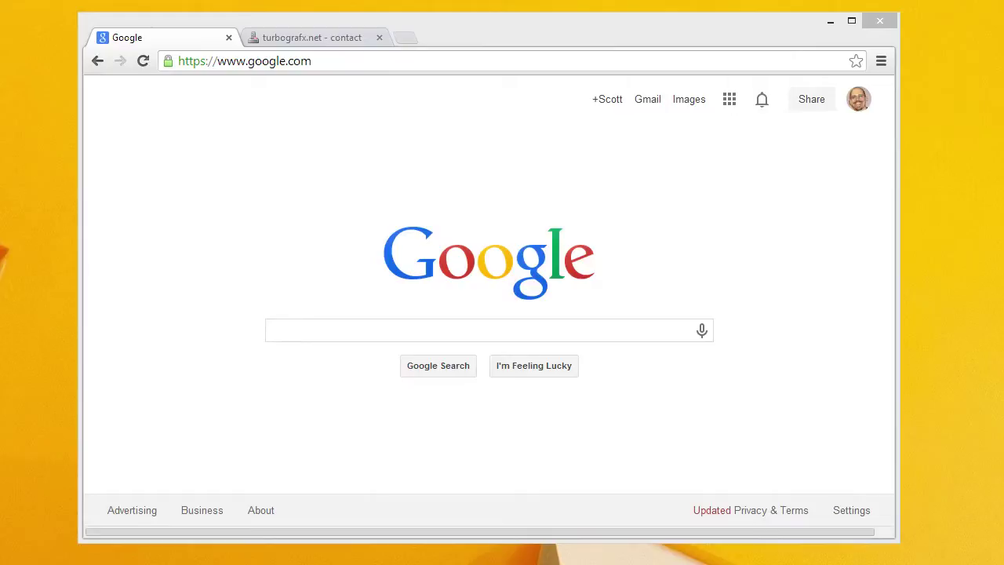
Search Google for 'paint.net', correcting the mistyped last letter before running the search.
left_click(322, 328)
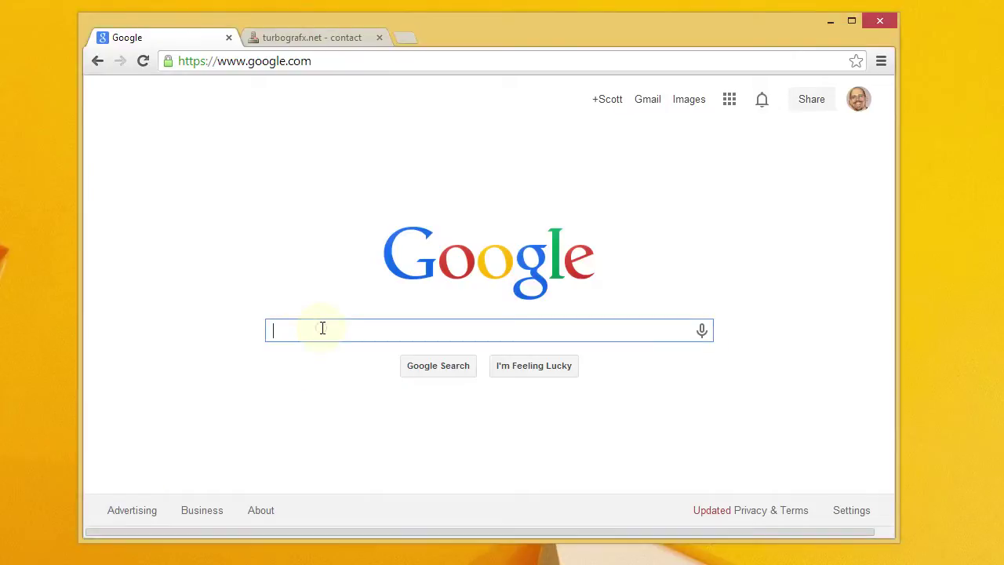
type("pa")
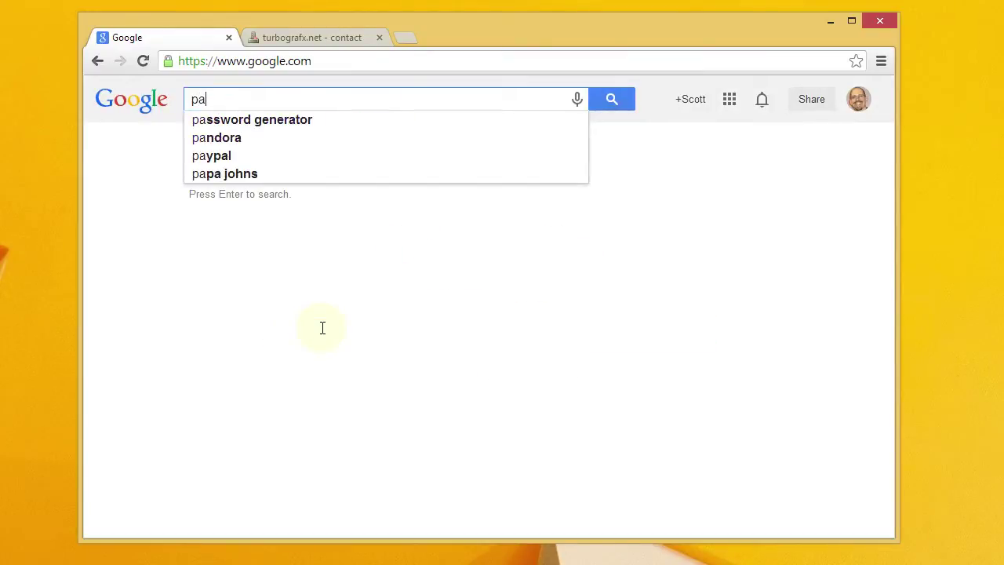
type("int.ney")
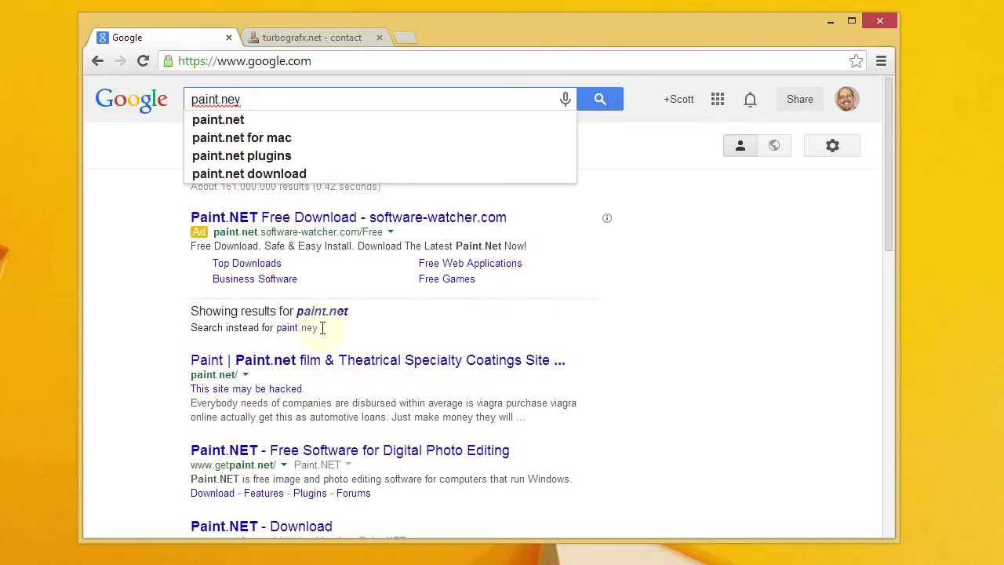
key("BackSpace")
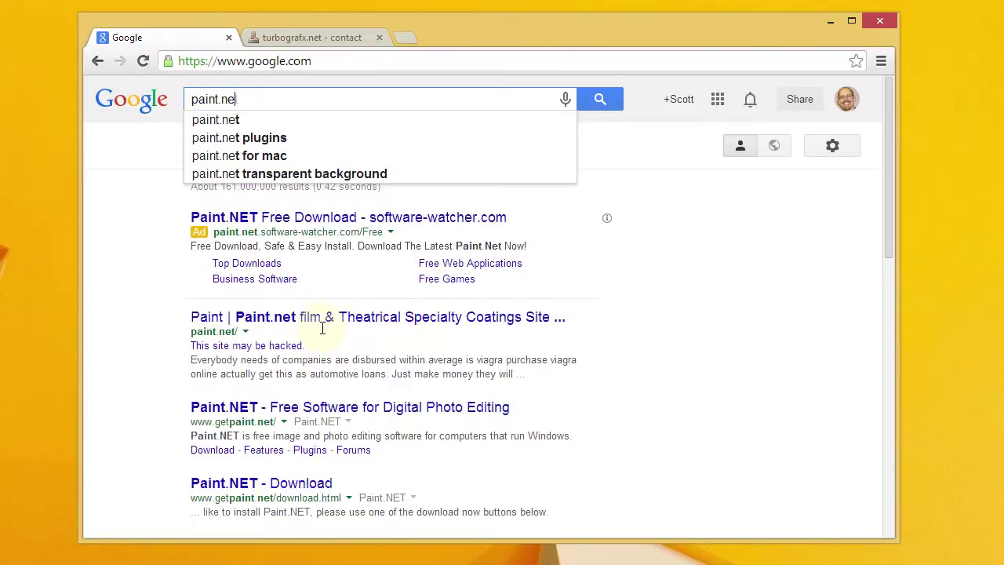
type("t")
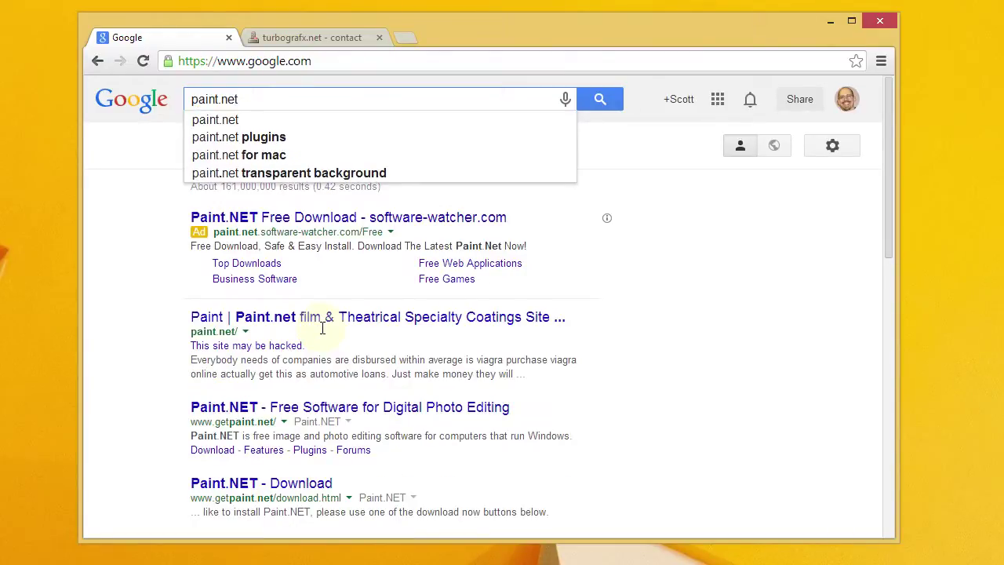
key("Return")
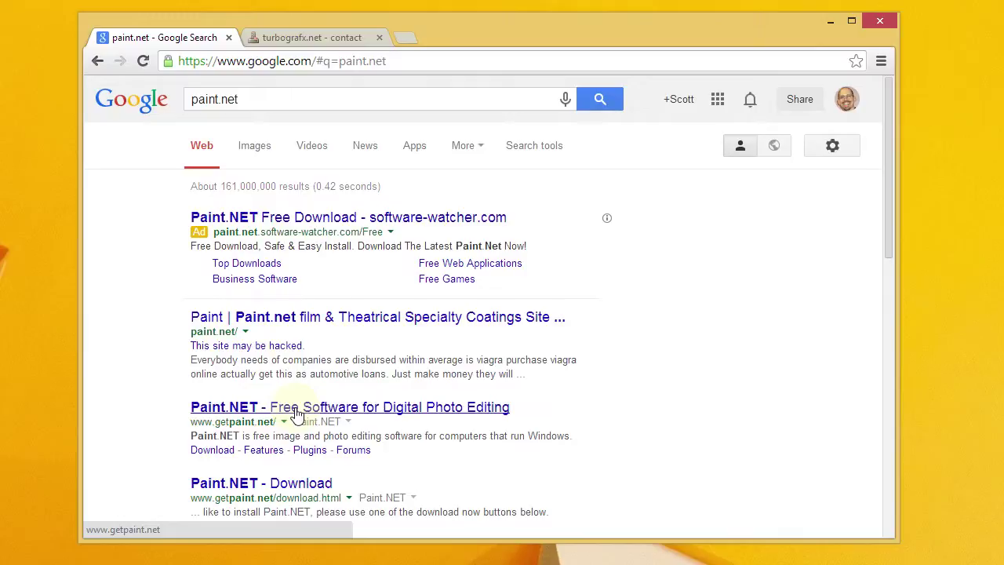
Open getpaint.net's Download page and scroll to the 3.5.11 and 4.0 beta download table.
left_click(296, 415)
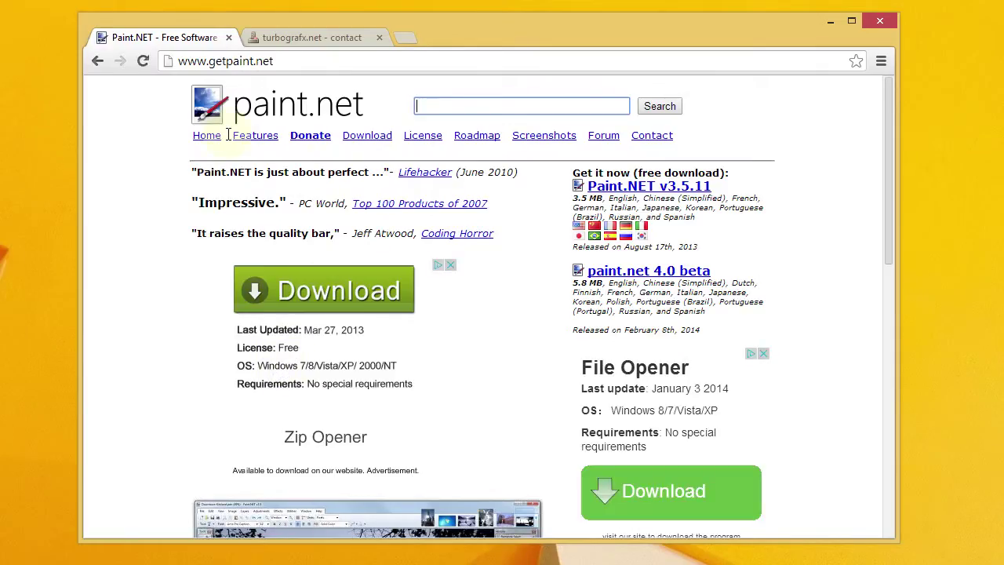
left_click(382, 141)
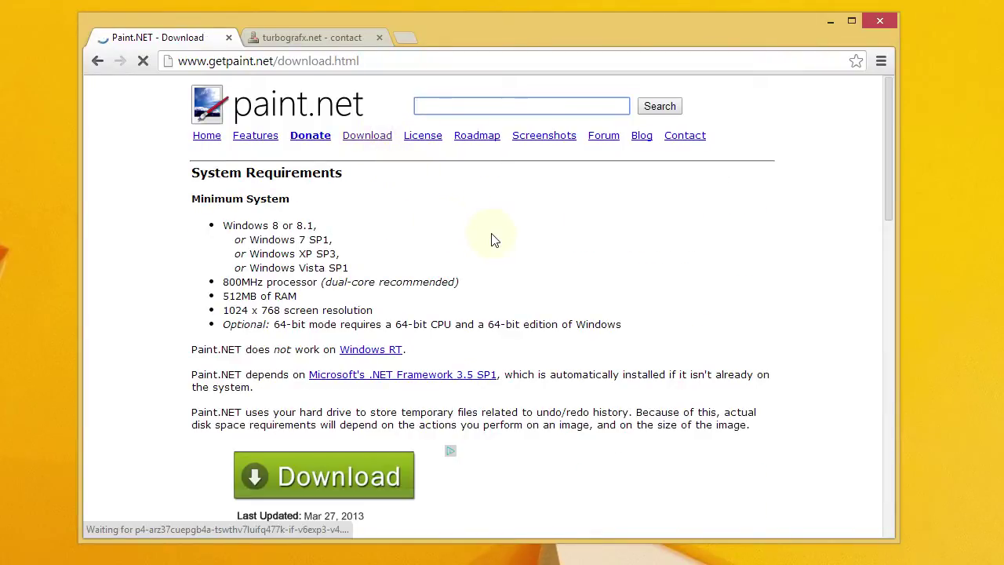
scroll(495, 239, "down", 7)
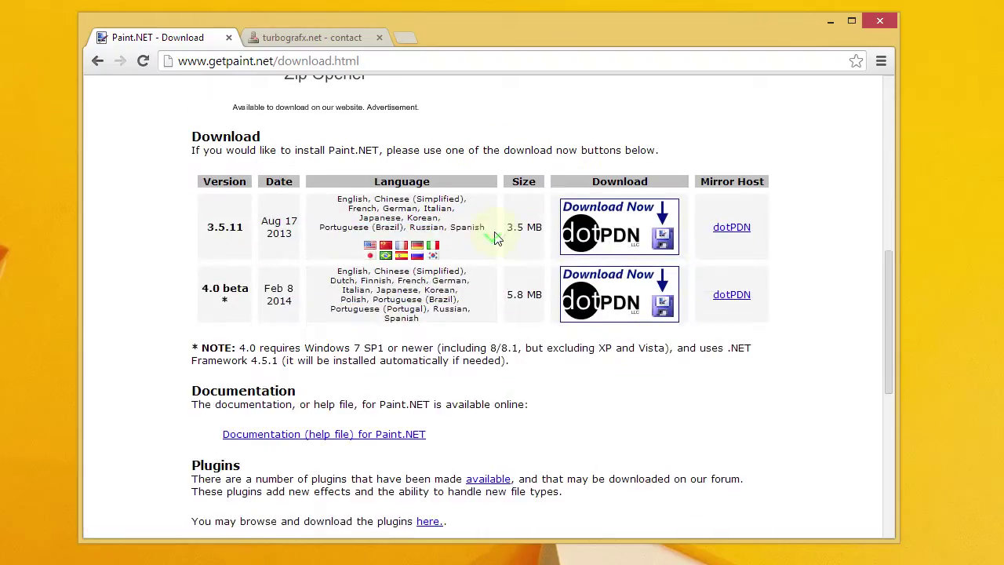
scroll(494, 238, "up", 7)
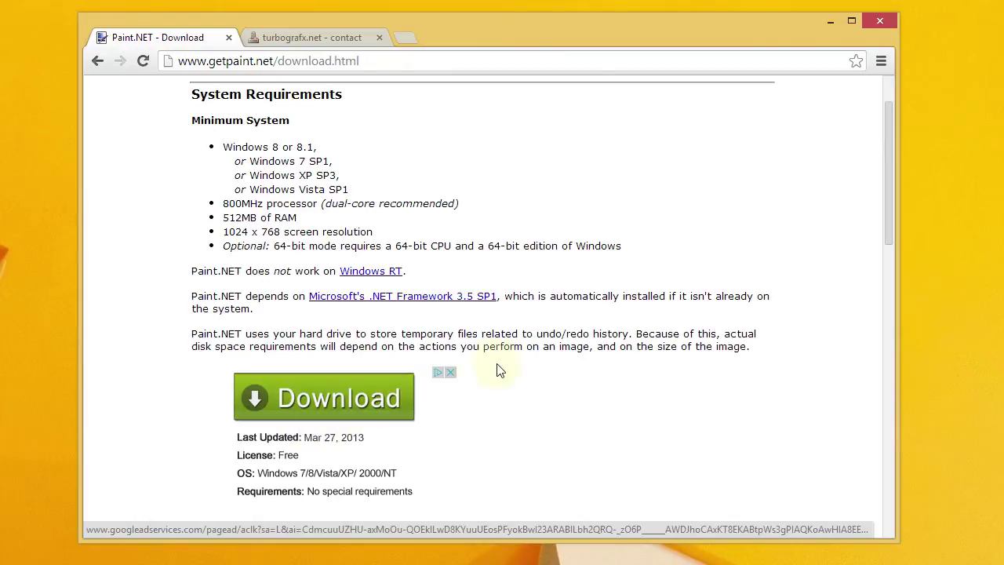
scroll(555, 328, "down", 4)
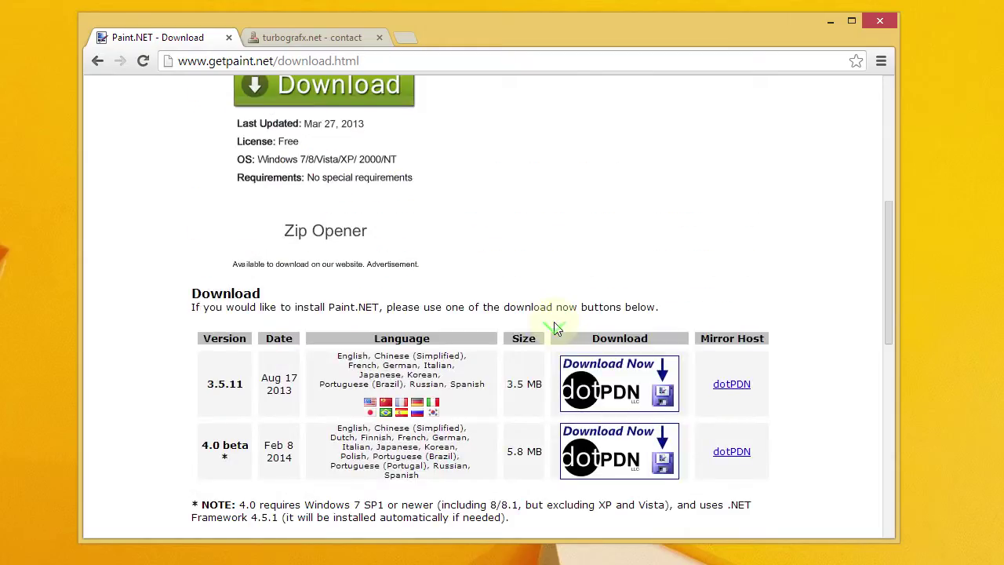
scroll(556, 328, "up", 2)
scroll(555, 328, "down", 4)
scroll(556, 328, "up", 4)
scroll(553, 327, "down", 3)
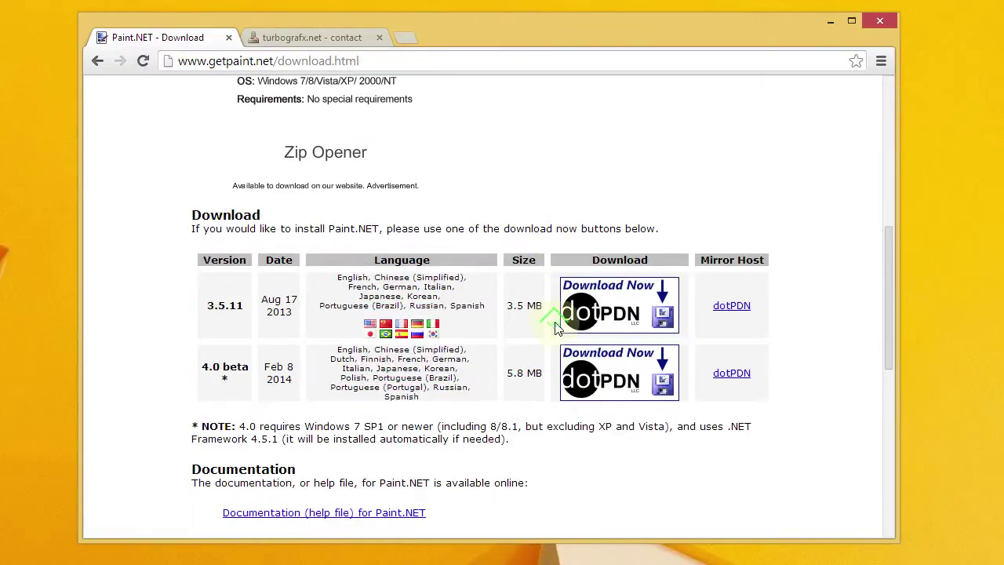
Download Paint.NET v3.5.11 from the dotPDN mirror and set the zip to open when done.
left_click(617, 314)
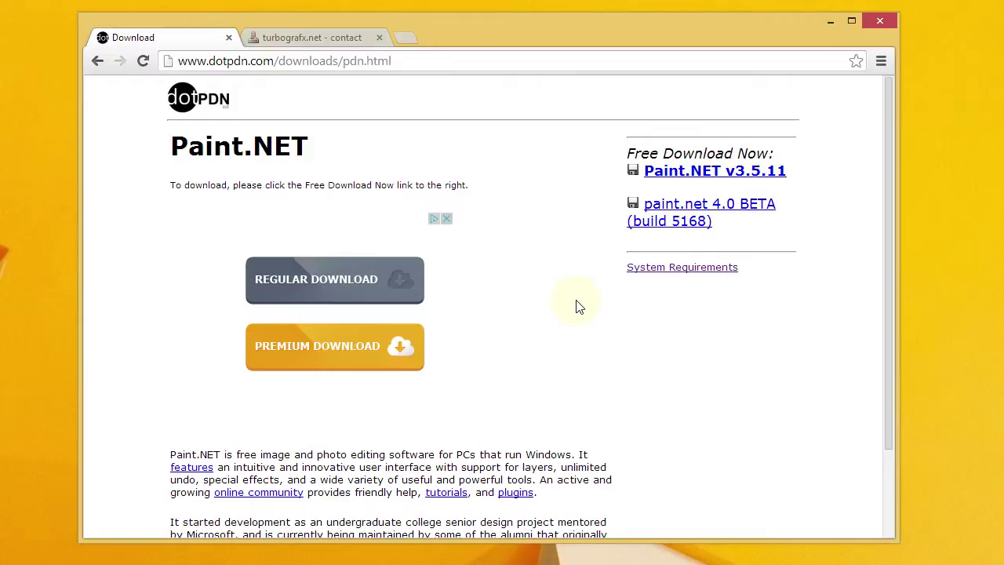
left_click(679, 179)
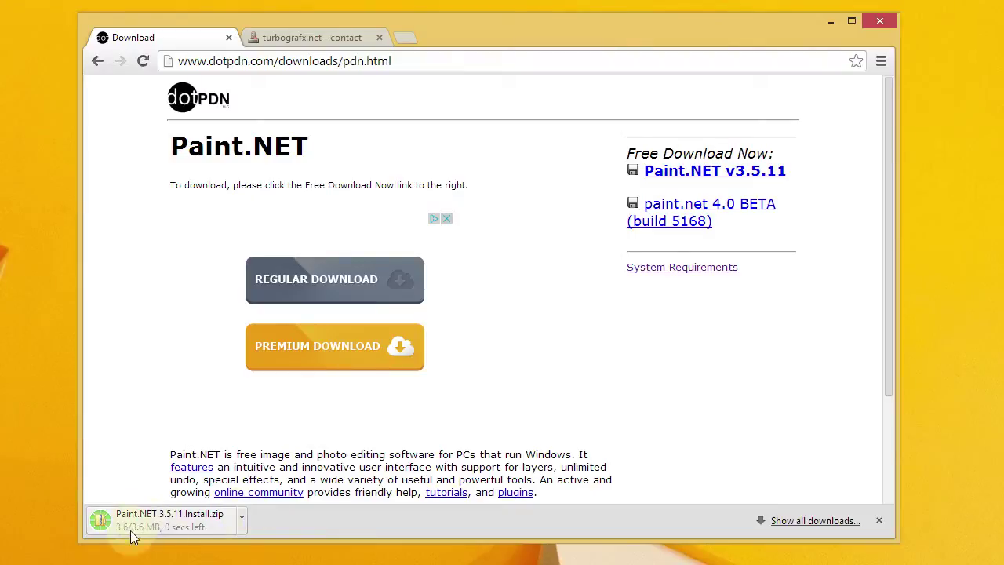
left_click(242, 520)
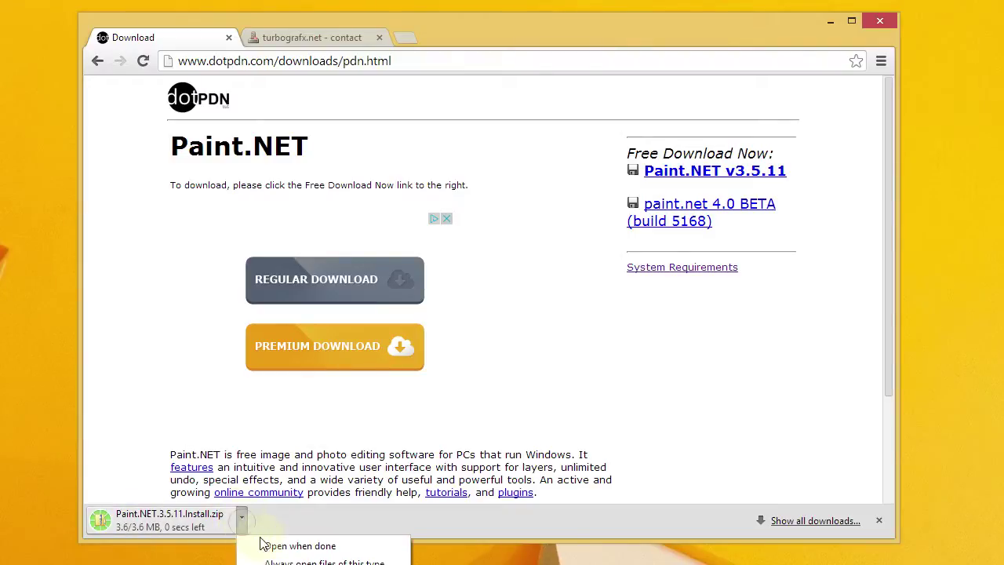
left_click(307, 553)
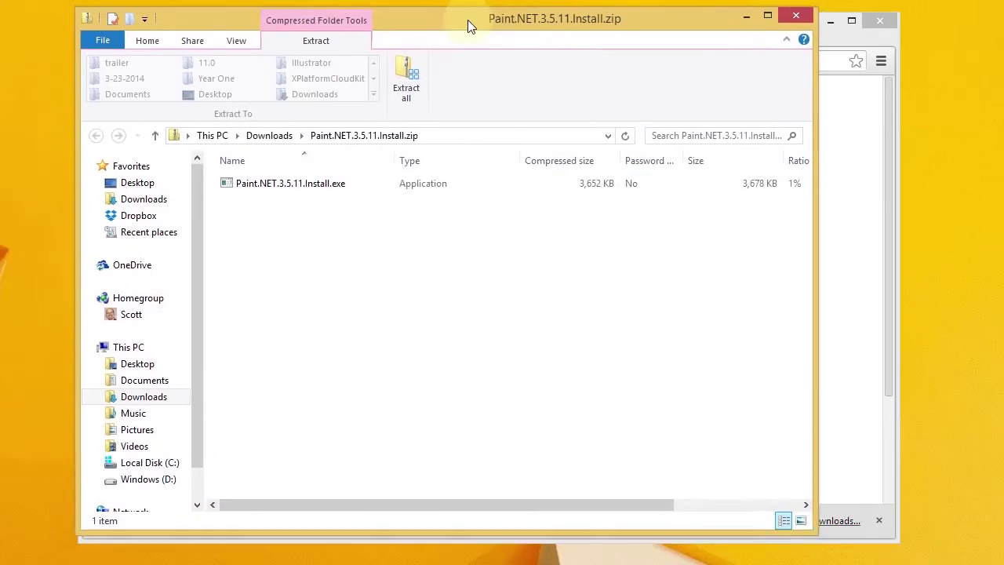
left_click_drag(468, 21, 476, 31)
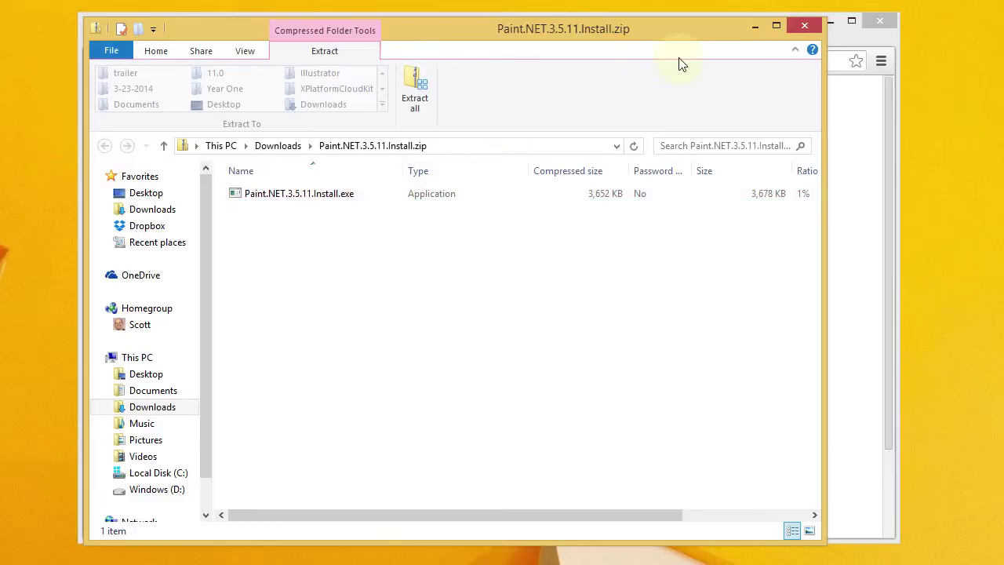
left_click(805, 25)
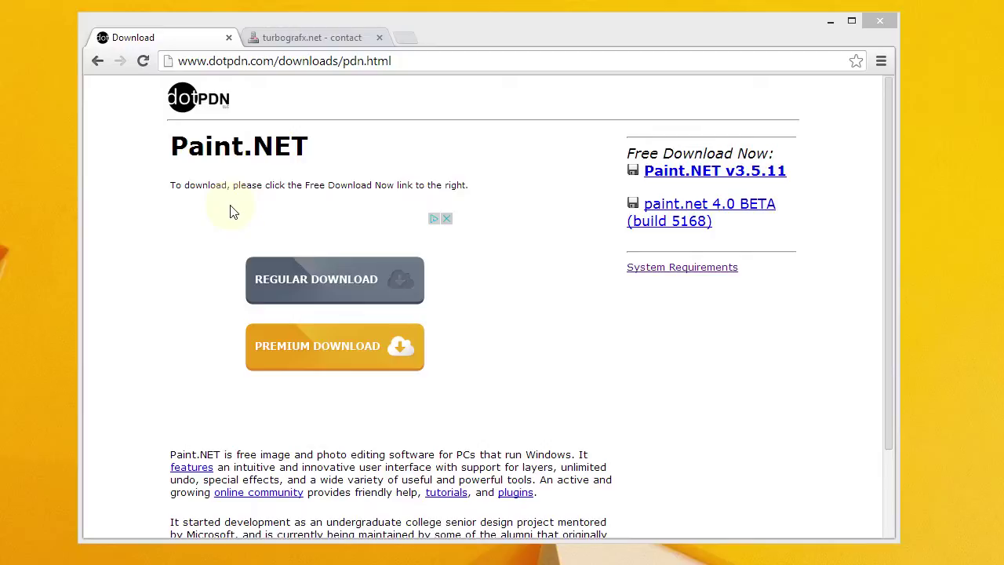
Screenshot the turbografx.net contact page with Print Screen, declining Dropbox's screenshot-sharing offer.
left_click(329, 37)
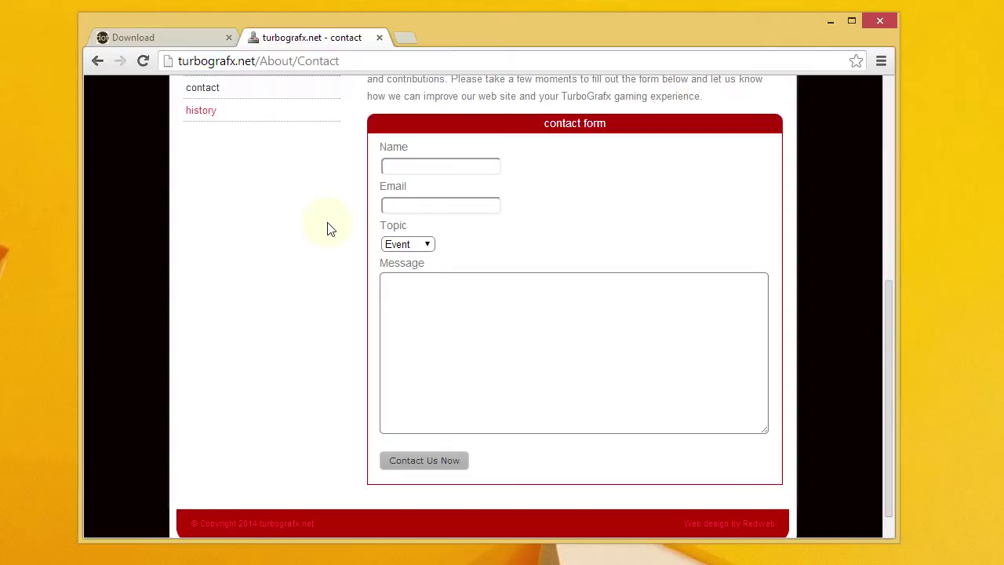
key("Print")
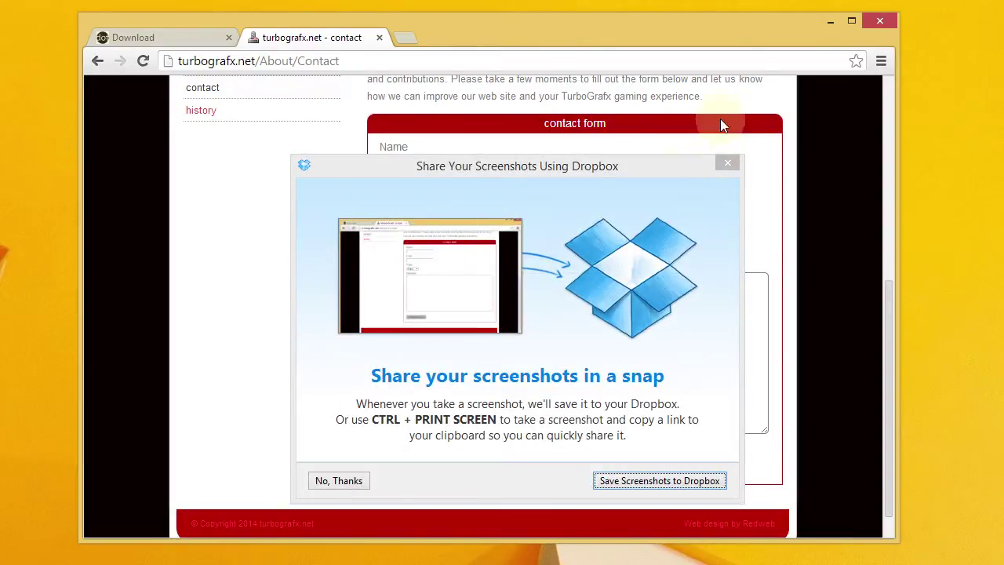
left_click(729, 164)
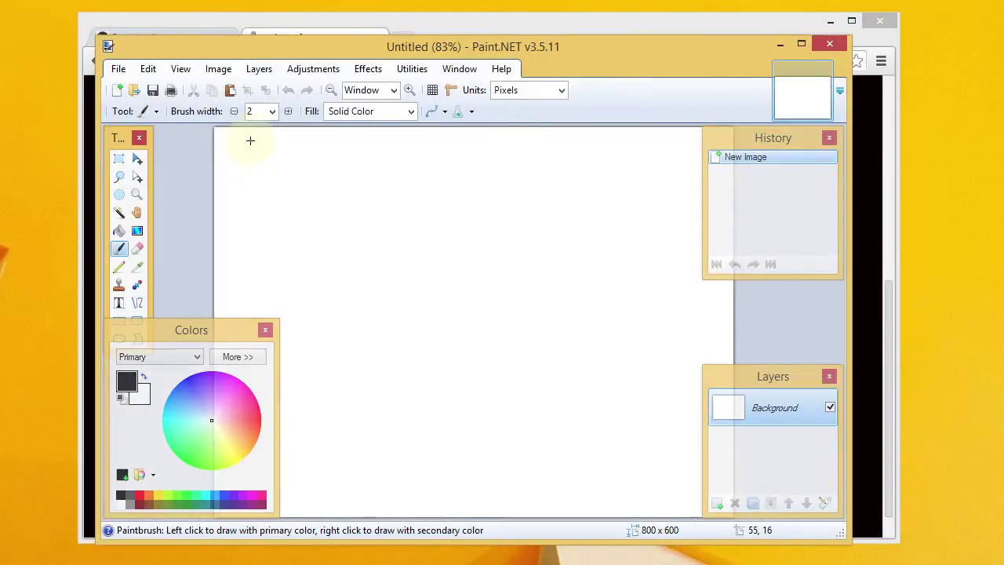
Paste the clipboard screenshot, expanding the canvas to 1049 x 678.
left_click(147, 68)
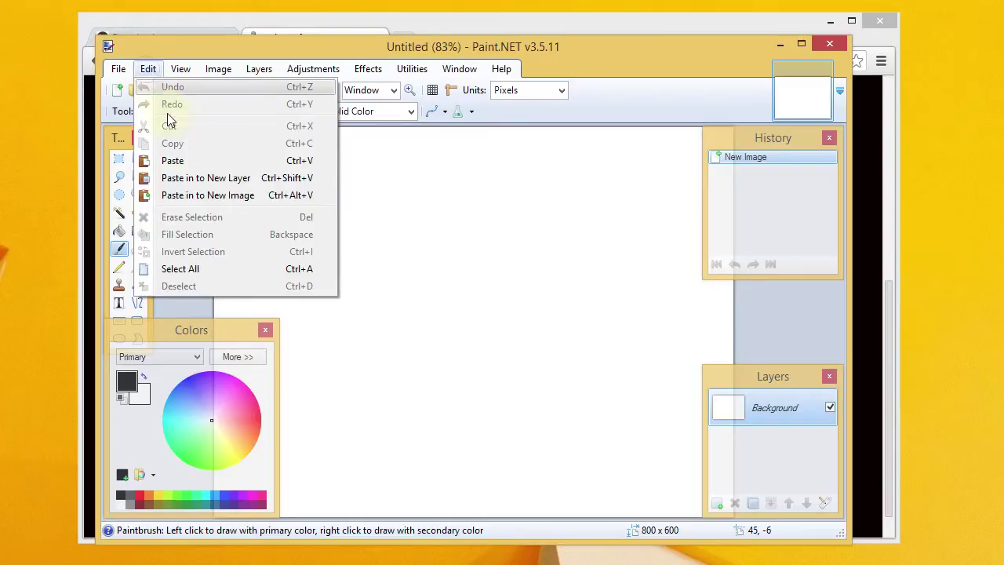
left_click(186, 161)
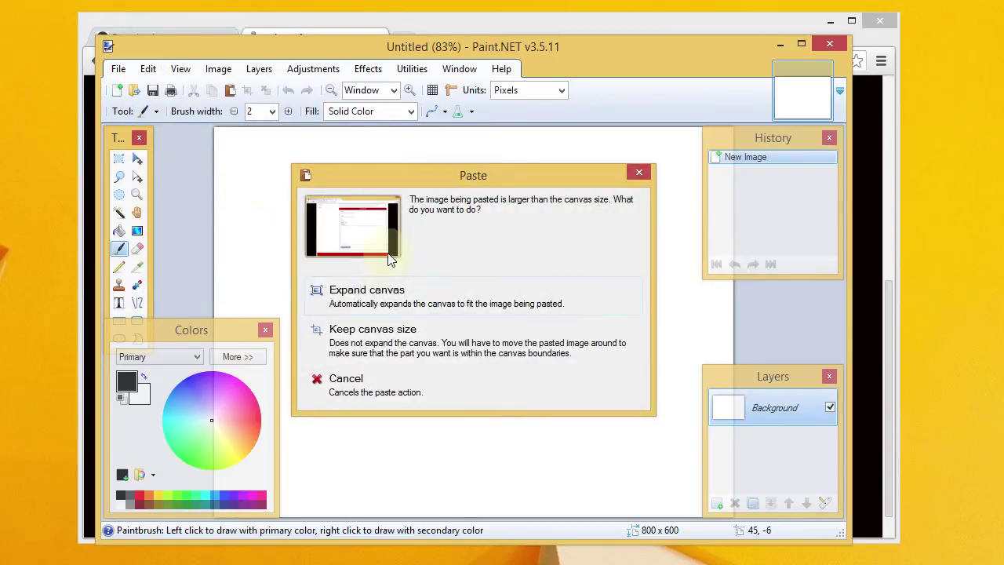
left_click(374, 298)
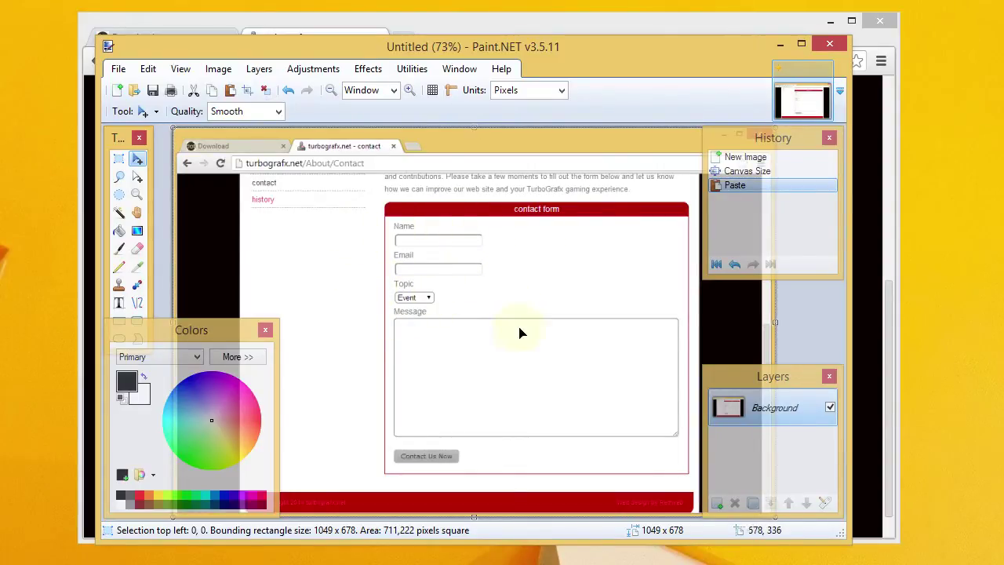
Close the Colors, History and Layers panels.
left_click(264, 331)
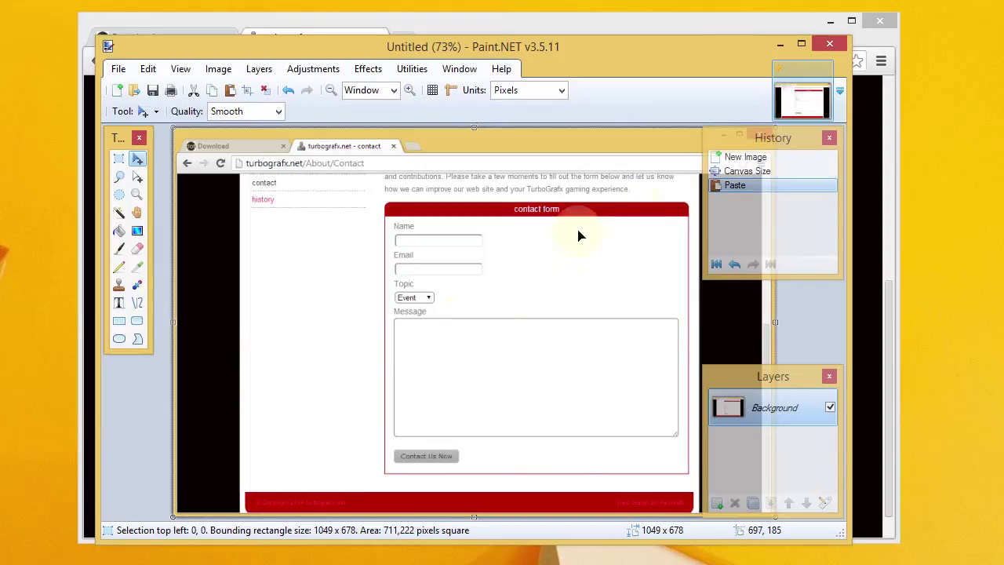
left_click(831, 138)
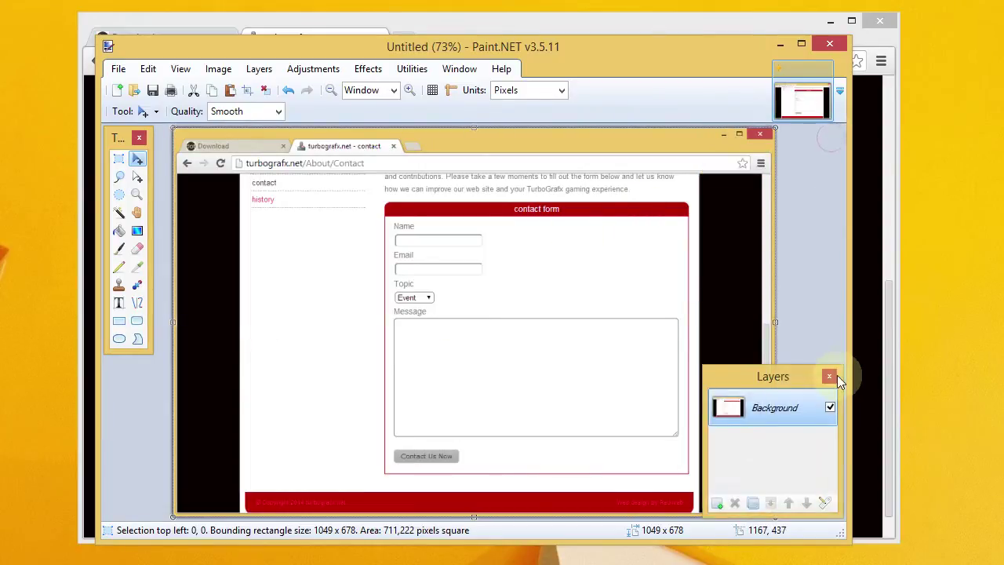
left_click(831, 376)
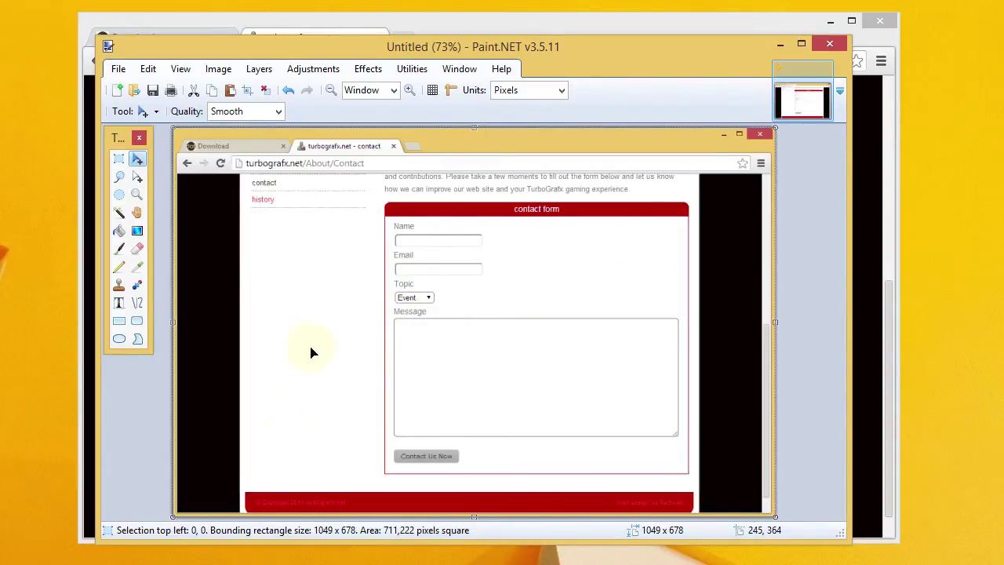
Rectangle-select the red footer strip along the bottom and delete it.
left_click(118, 159)
left_click(245, 477)
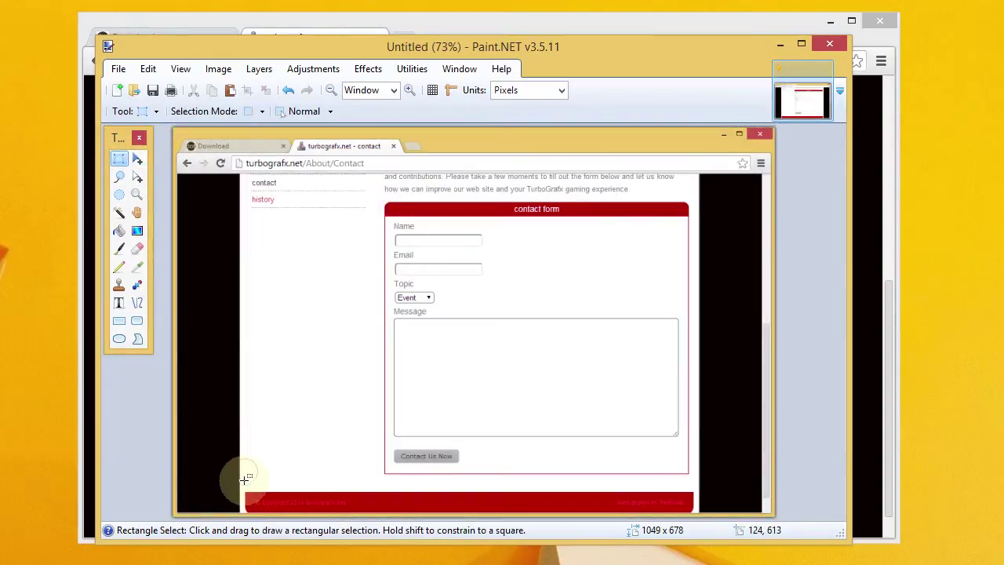
mouse_move(245, 477)
left_mouse_down()
mouse_move(535, 514)
mouse_move(694, 510)
left_mouse_up()
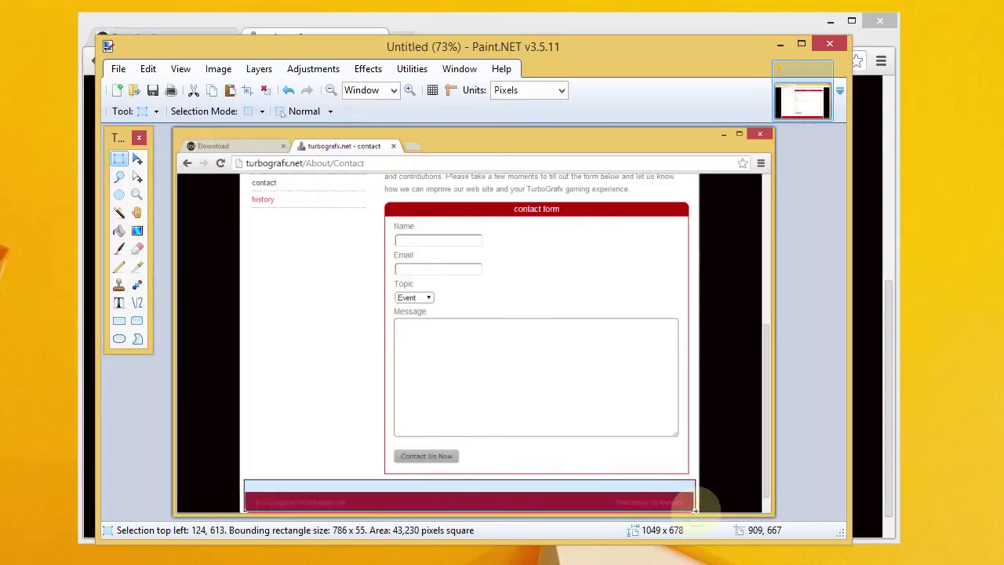
key("Delete")
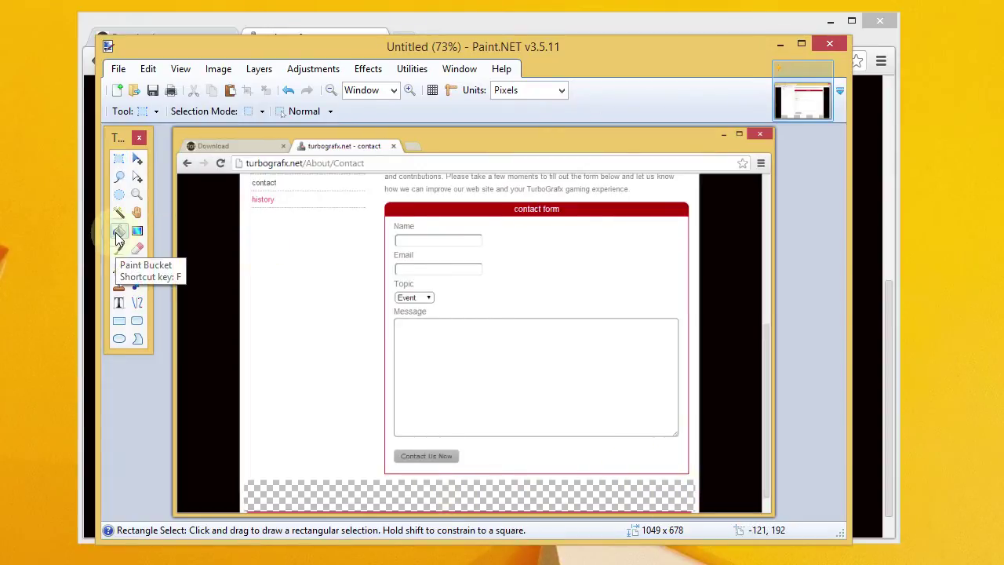
Bring the Colors panel back from the Window menu.
left_click(117, 232)
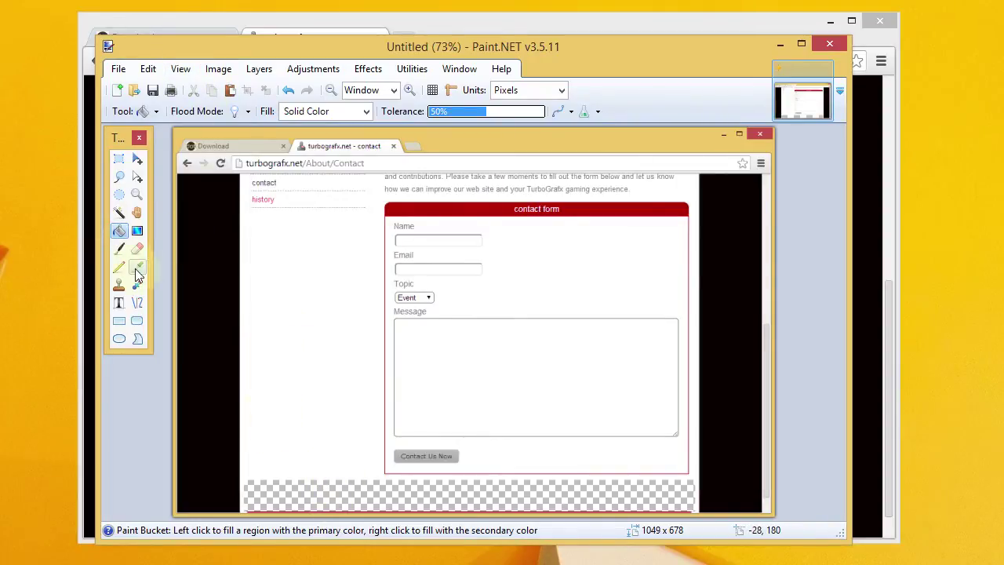
left_click(289, 318)
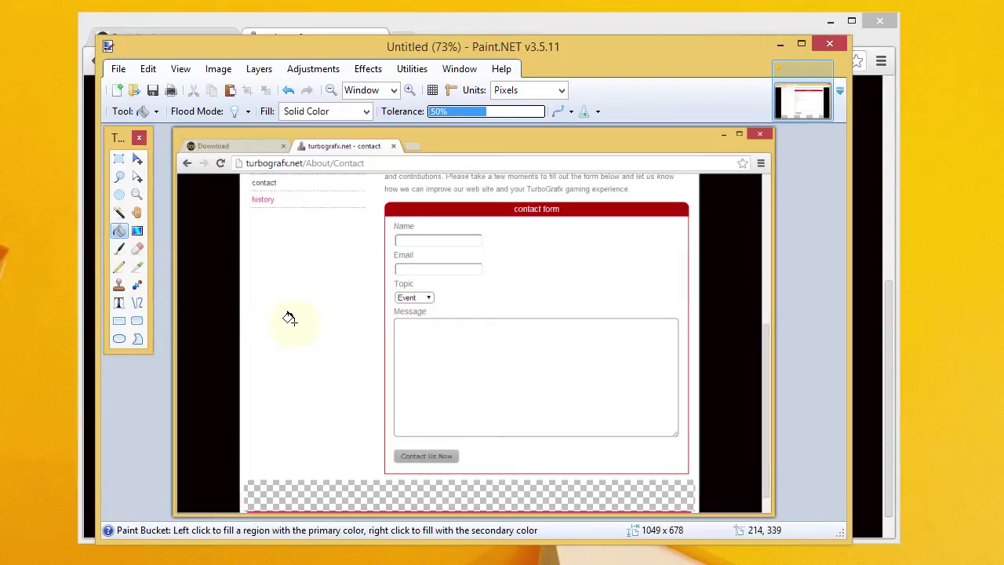
left_click(138, 268)
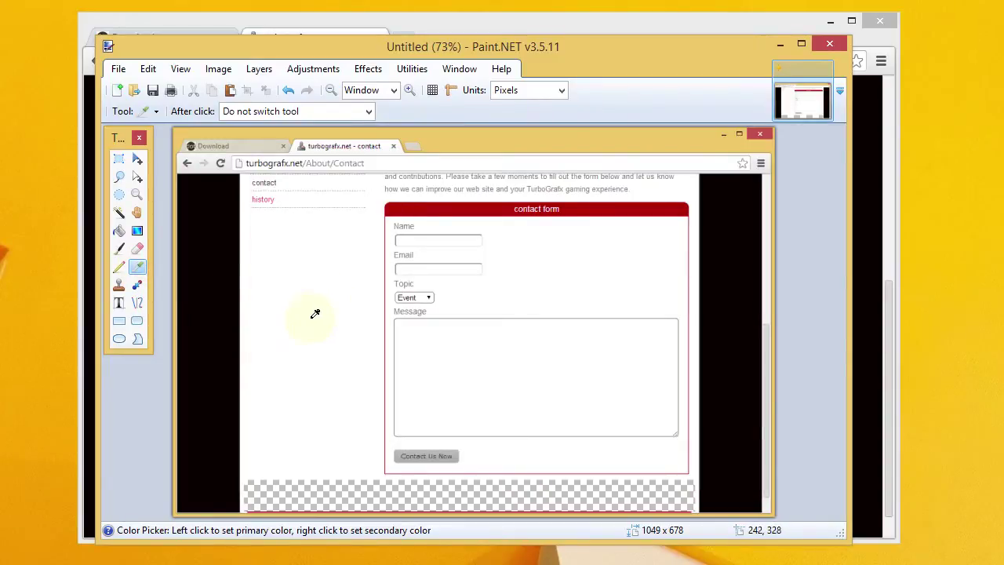
left_click(149, 69)
left_click(149, 69)
left_click(462, 69)
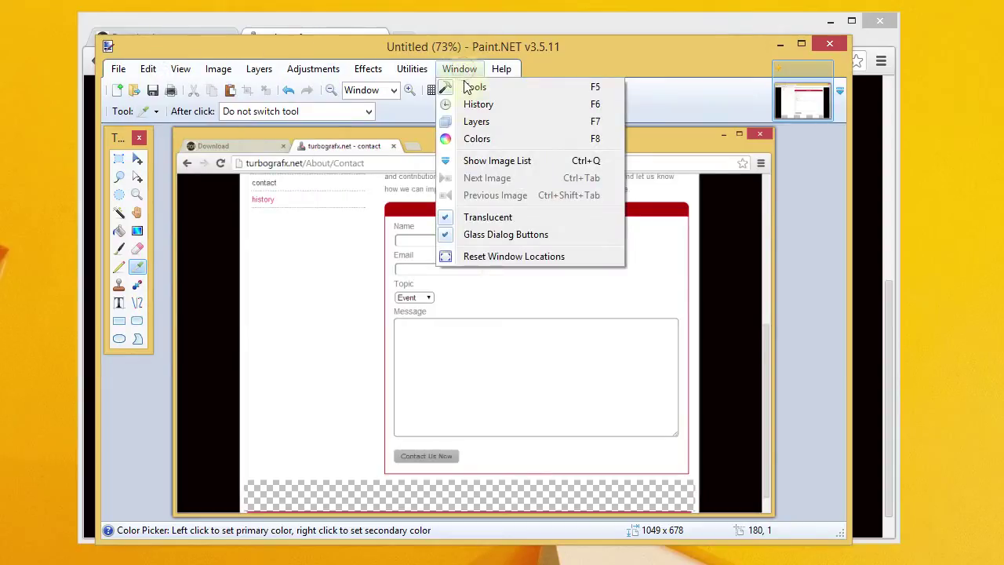
left_click(478, 139)
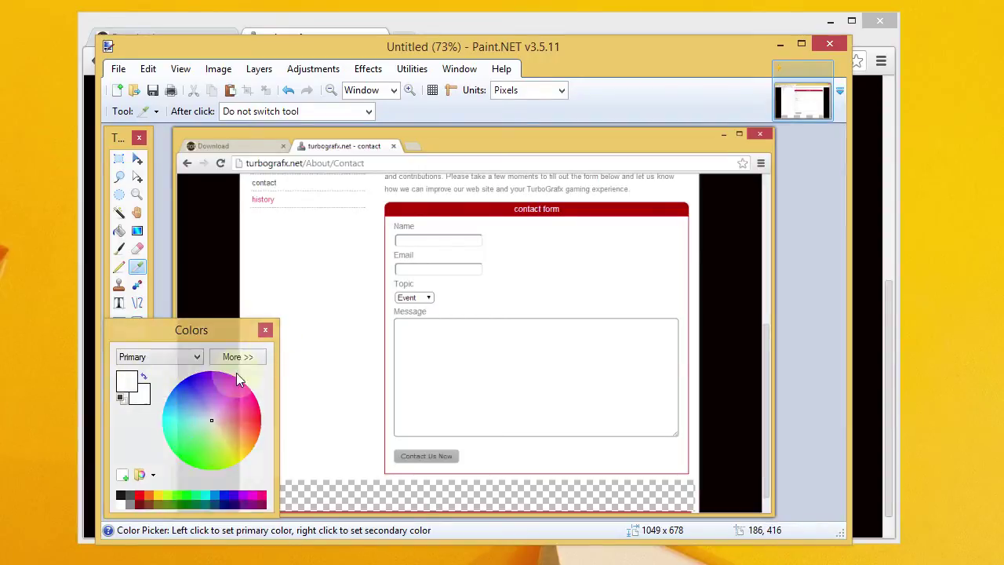
Set the primary colour to white and bucket-fill the transparent bottom strip.
left_click(247, 409)
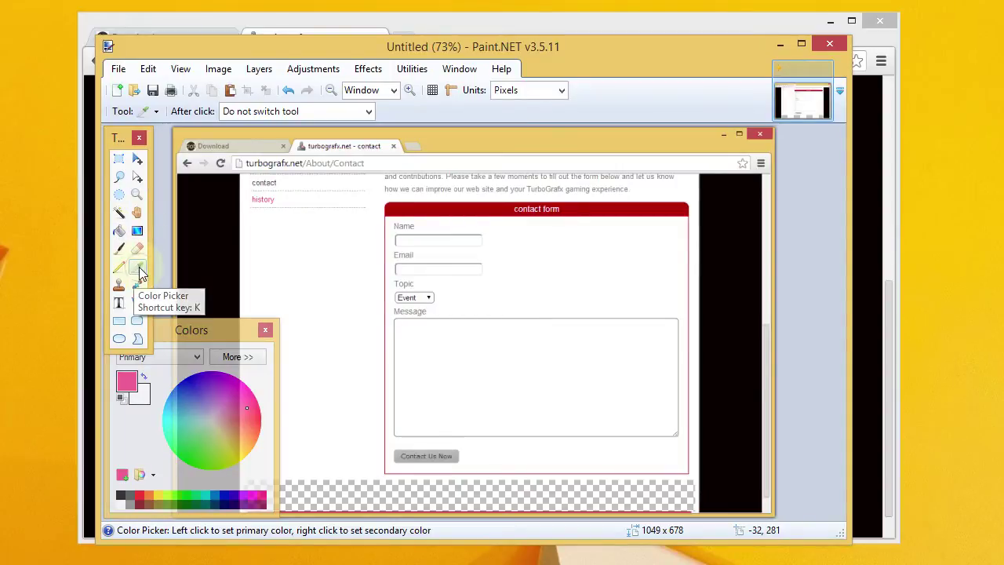
left_click(321, 281)
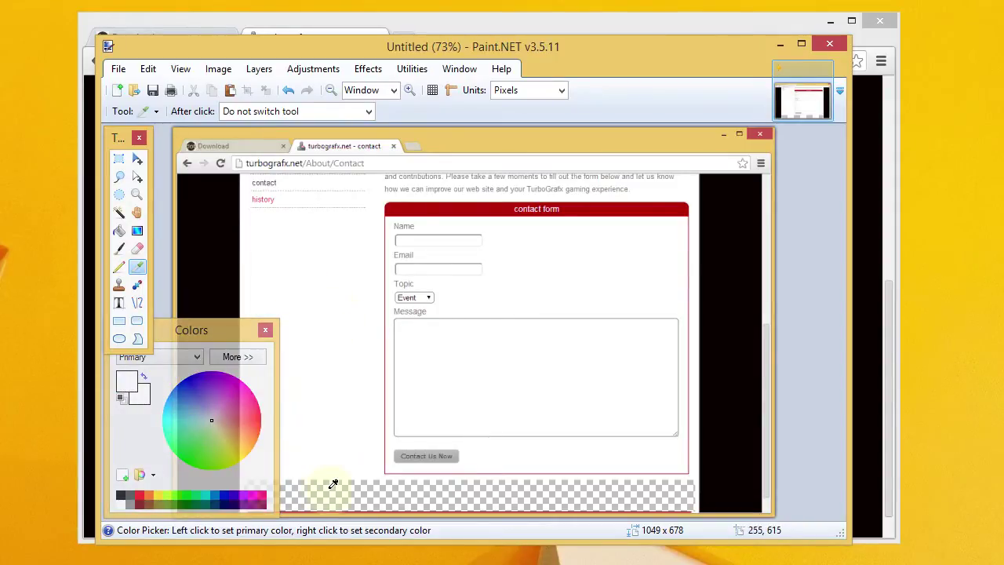
left_click(118, 232)
left_click(330, 492)
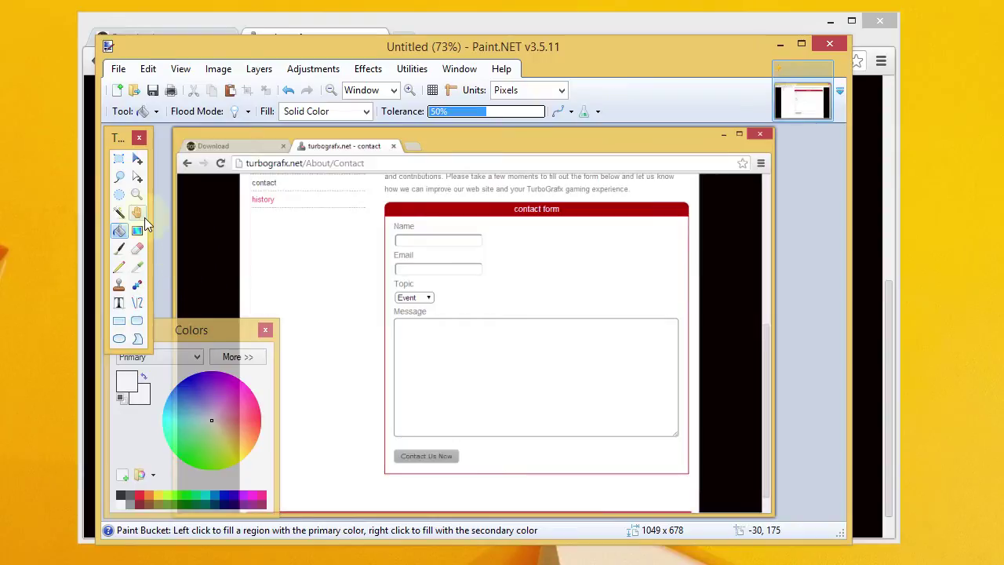
Rectangle-select from just below the Topic dropdown to the form's bottom-right corner.
left_click(120, 161)
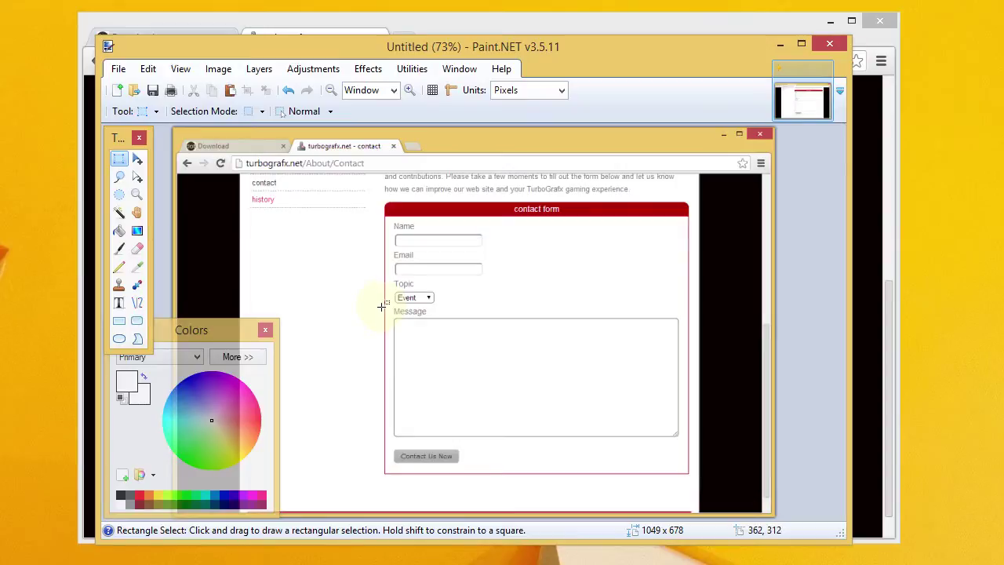
left_click_drag(382, 302, 682, 474)
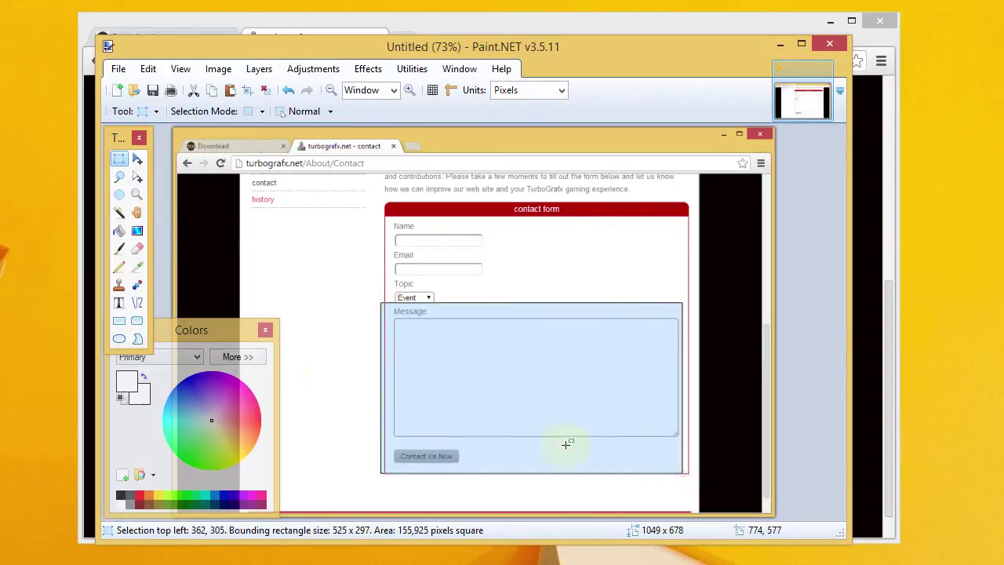
left_click(339, 348)
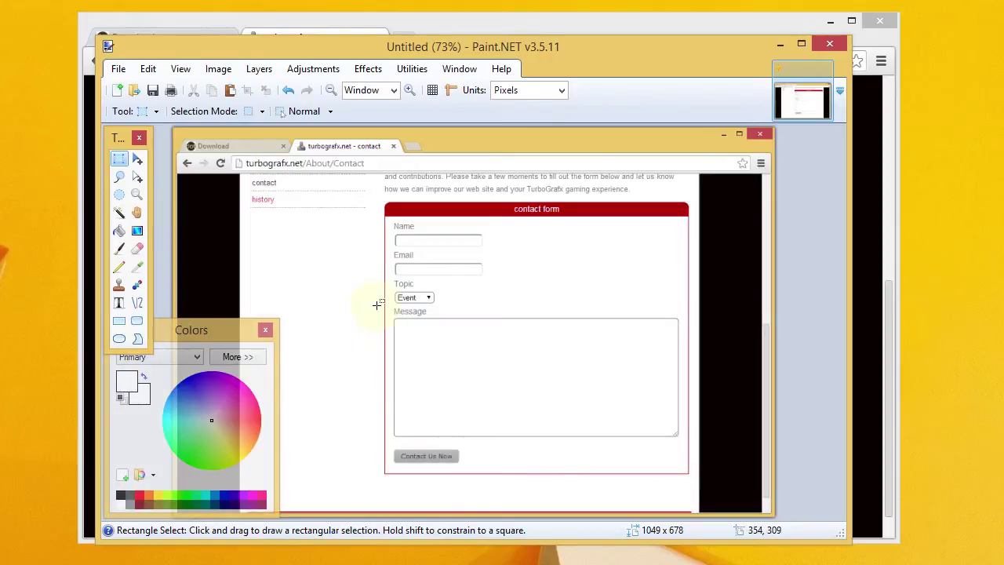
left_click_drag(378, 305, 690, 476)
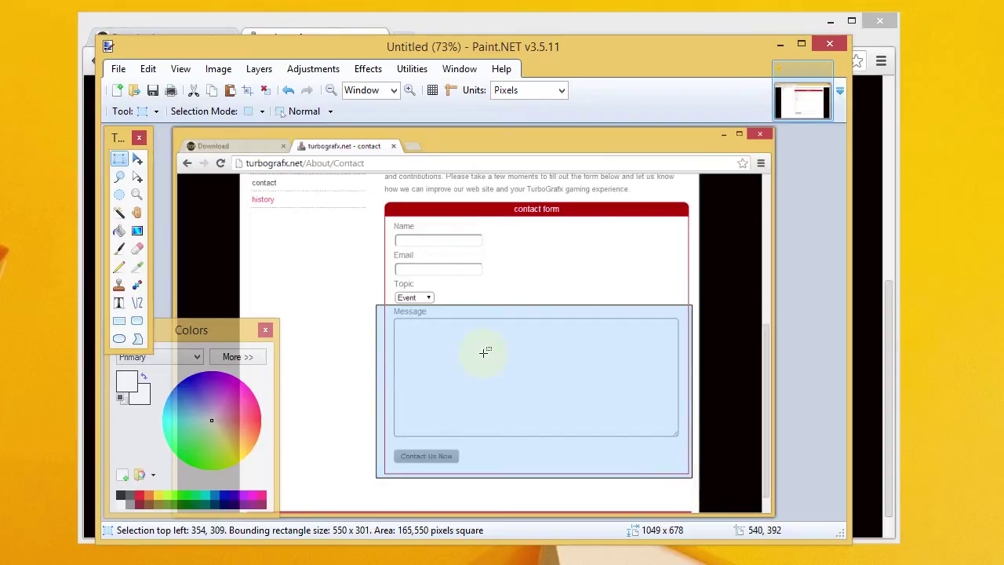
Drag the selected Message box and button downward with Move Selected Pixels.
left_click(138, 160)
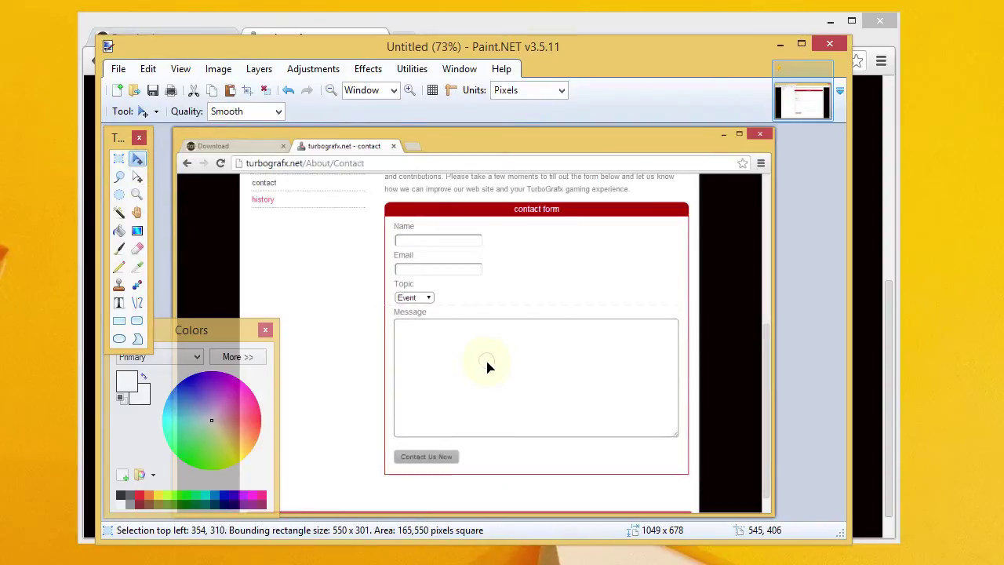
left_click_drag(486, 367, 487, 389)
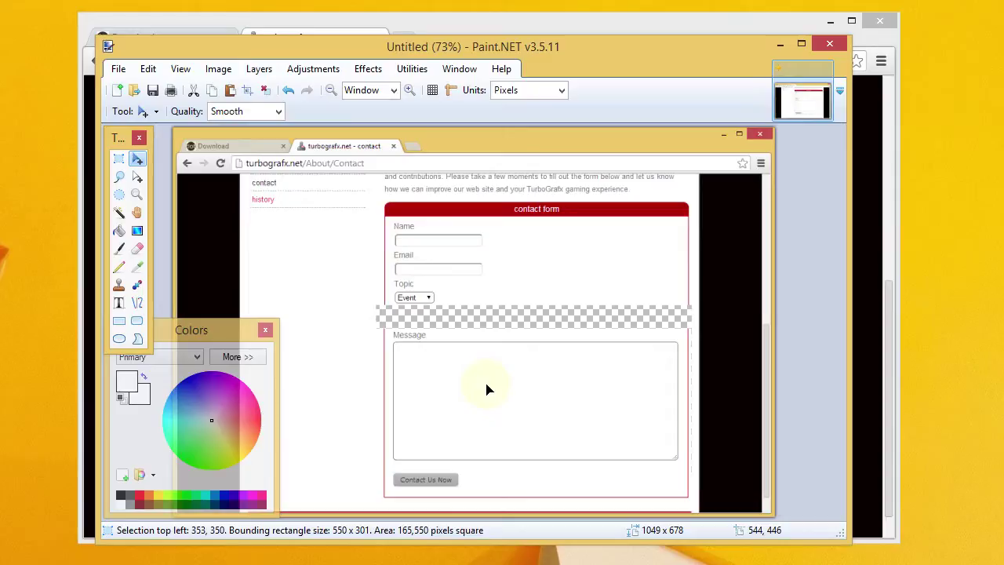
left_click_drag(487, 389, 488, 390)
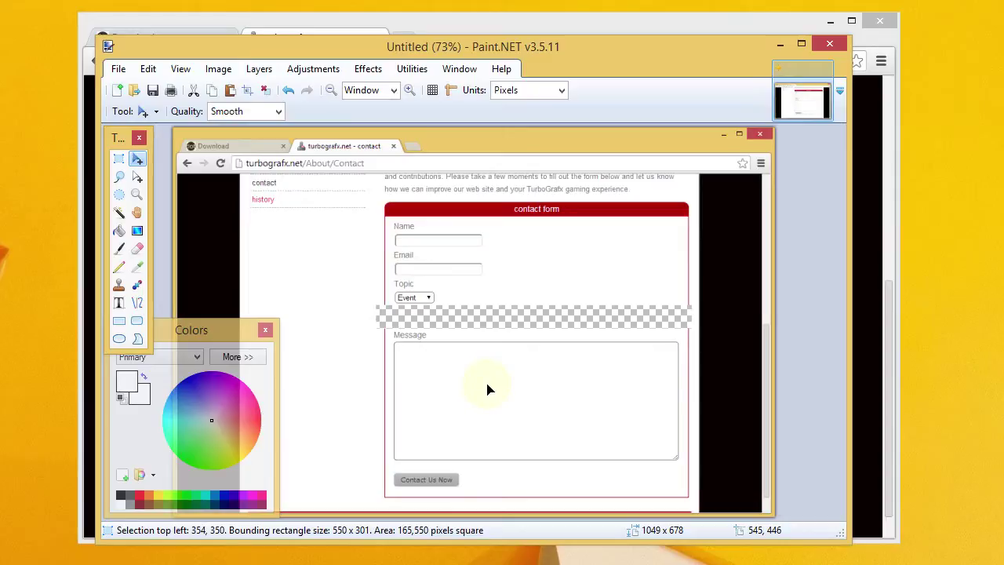
left_click_drag(487, 389, 487, 389)
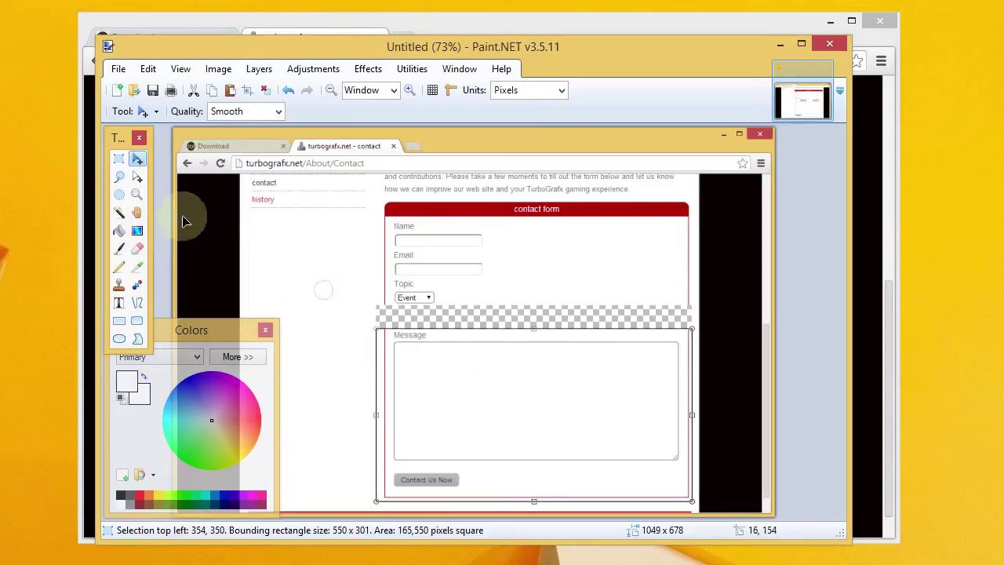
Rectangle-select a short piece of the form's left red border.
left_click(118, 158)
left_click(366, 261)
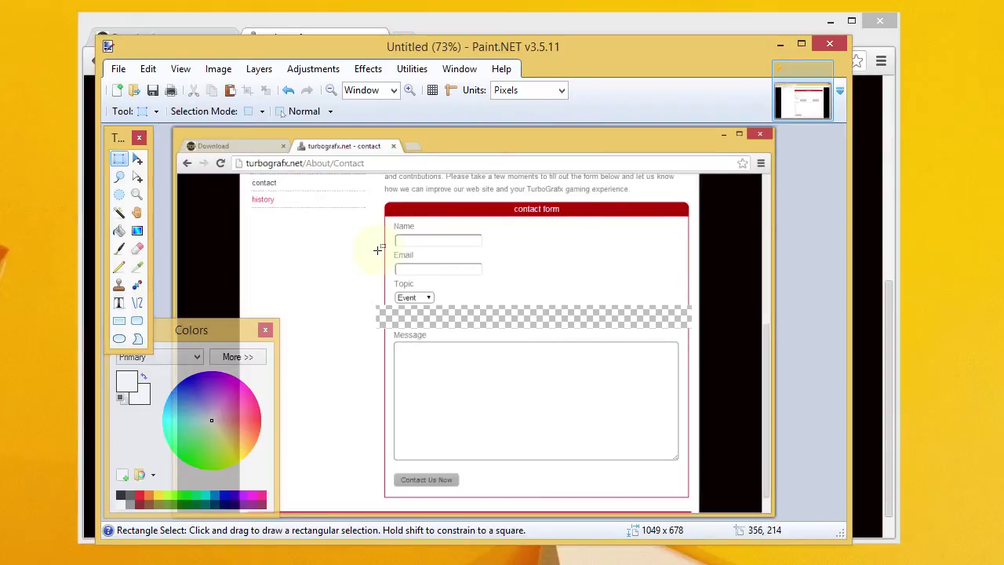
left_click_drag(376, 261, 387, 301)
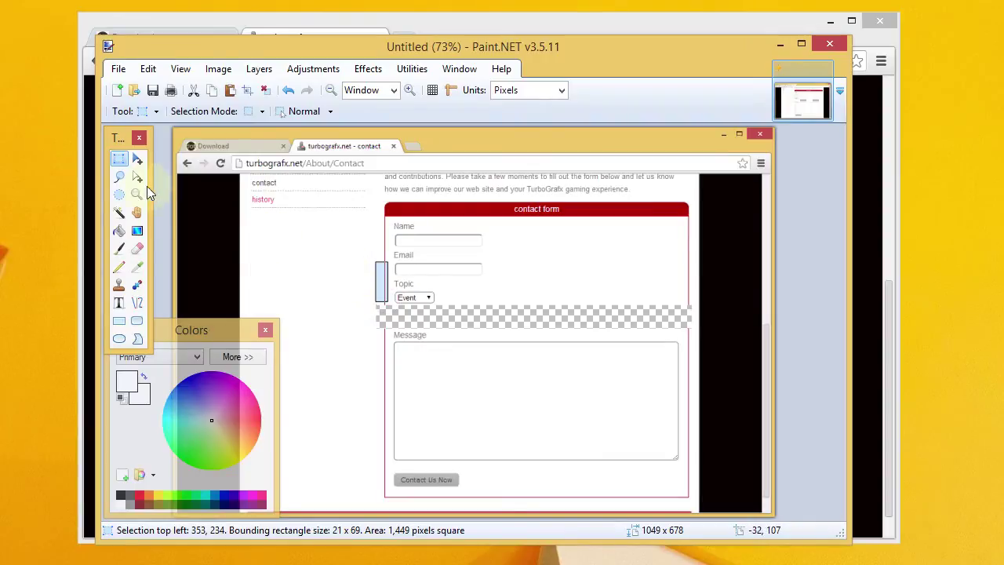
left_click(381, 281)
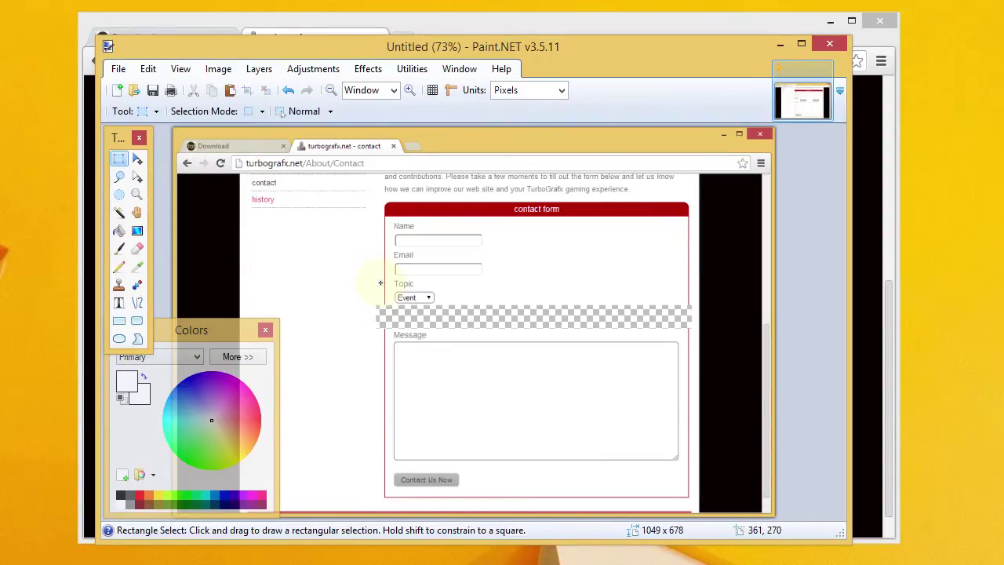
left_click_drag(377, 265, 388, 303)
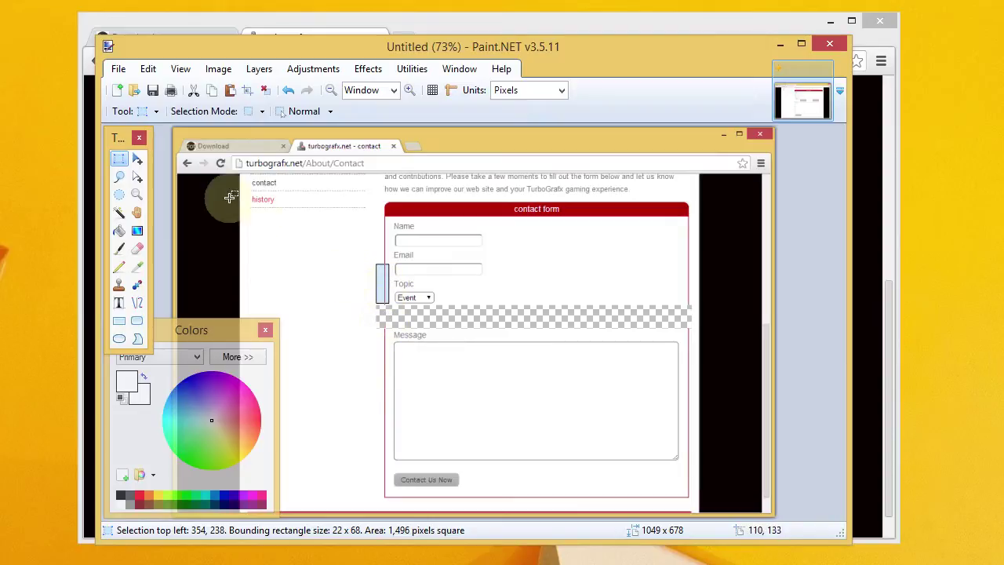
Copy and paste the border piece, then drag it down over the gap's left end.
left_click(146, 72)
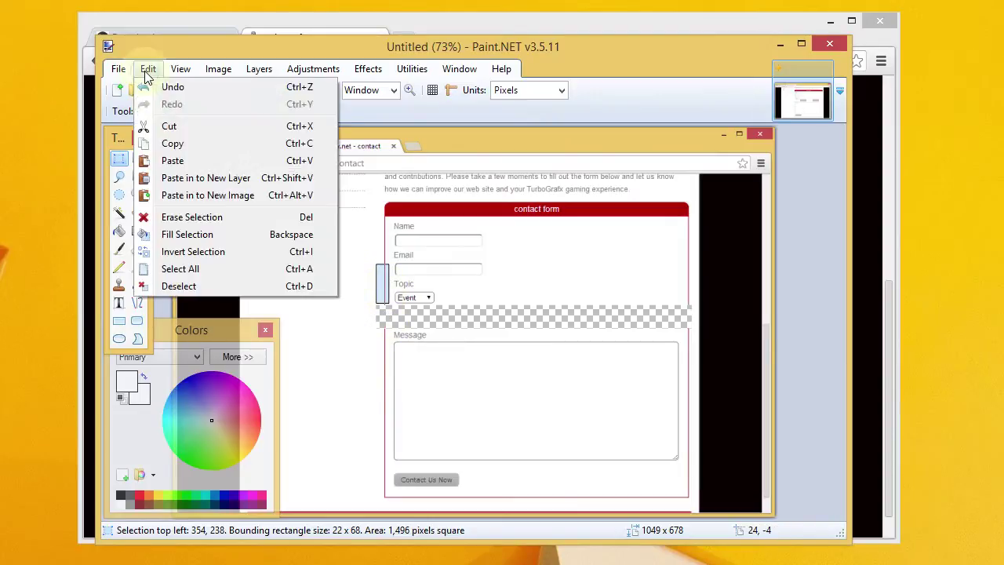
left_click(174, 146)
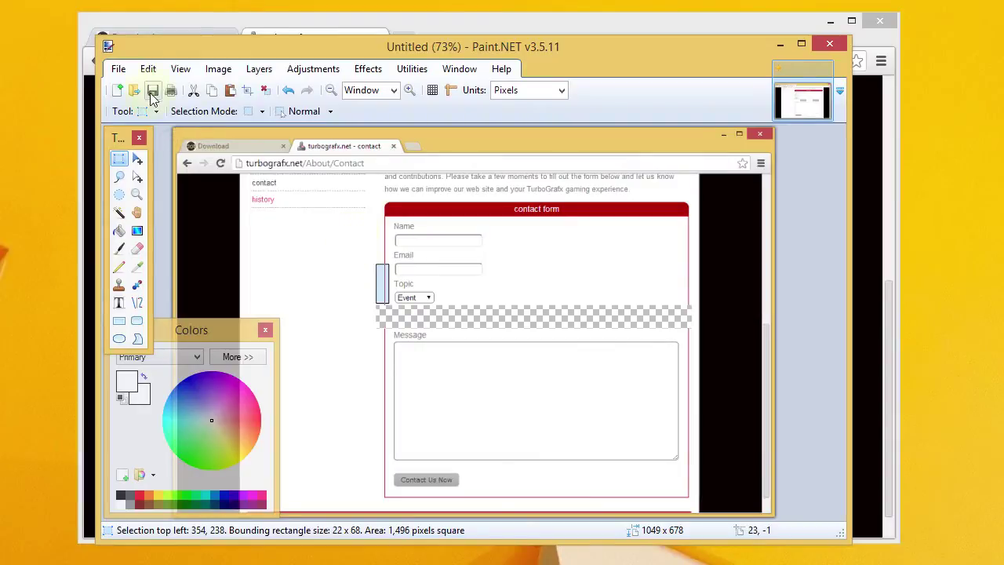
left_click(147, 69)
left_click(173, 160)
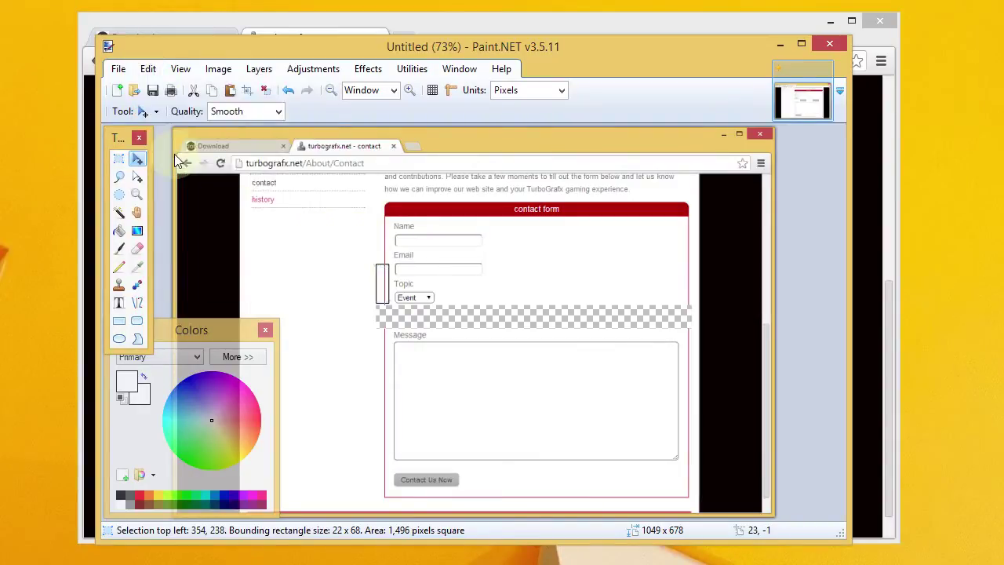
left_click_drag(383, 283, 385, 314)
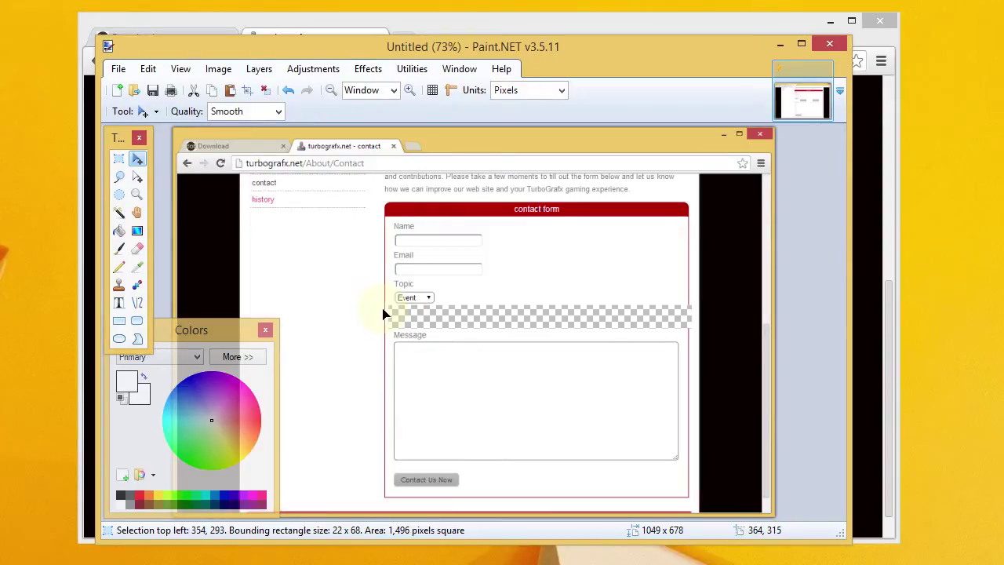
left_click_drag(383, 314, 383, 314)
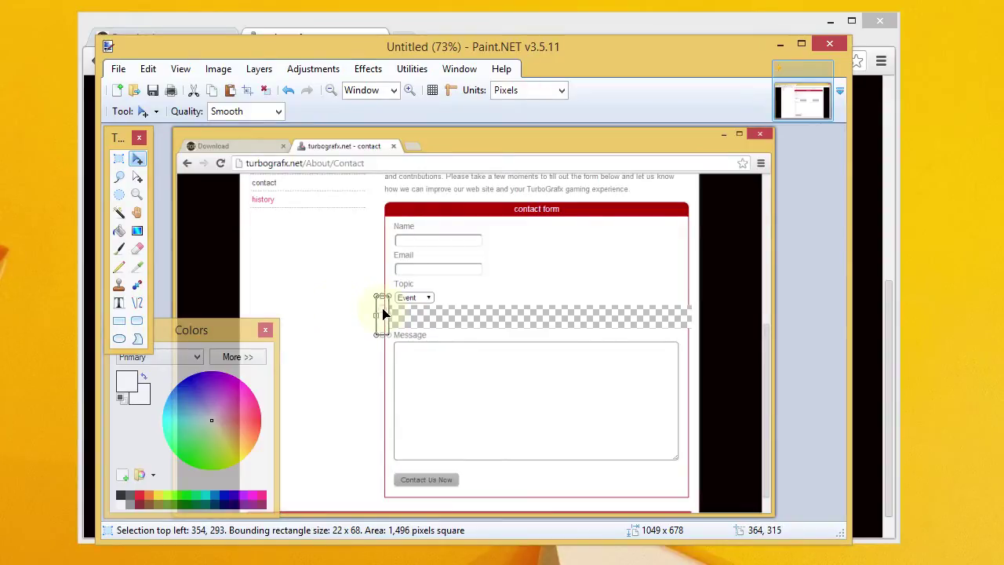
left_click(326, 317)
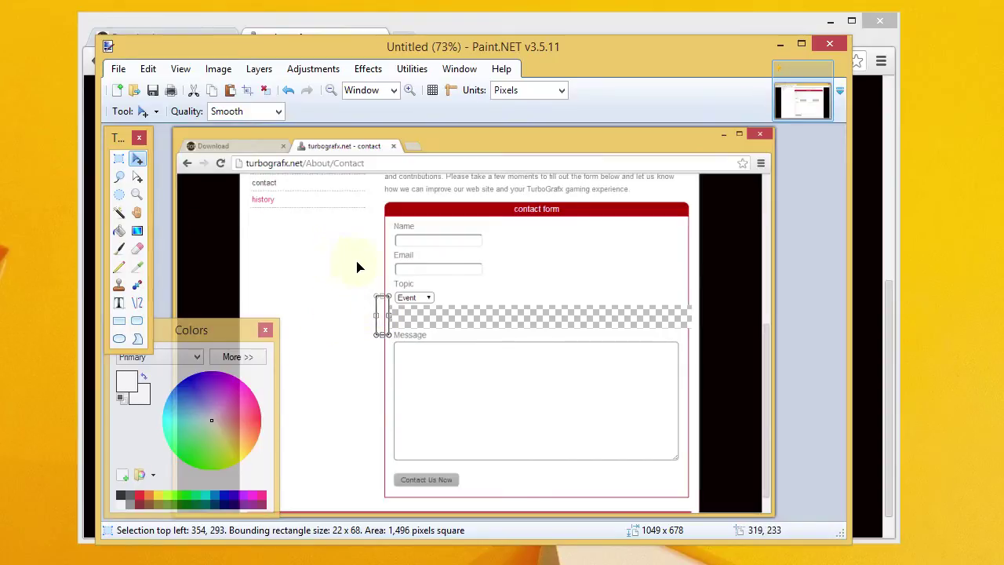
Copy a 23 x 72-pixel piece of the right red border and move it down to bridge the gap.
left_click(118, 159)
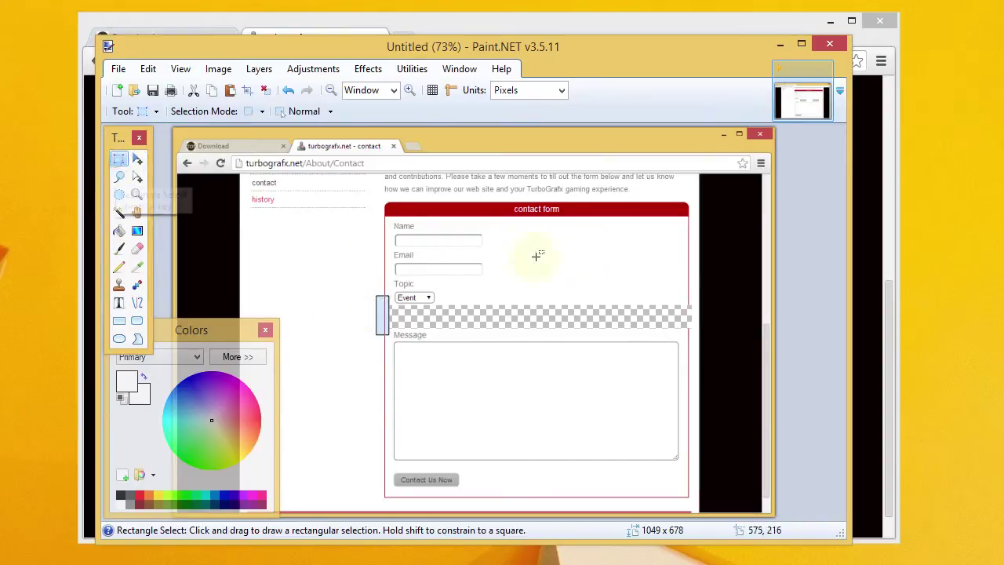
left_click_drag(683, 262, 693, 300)
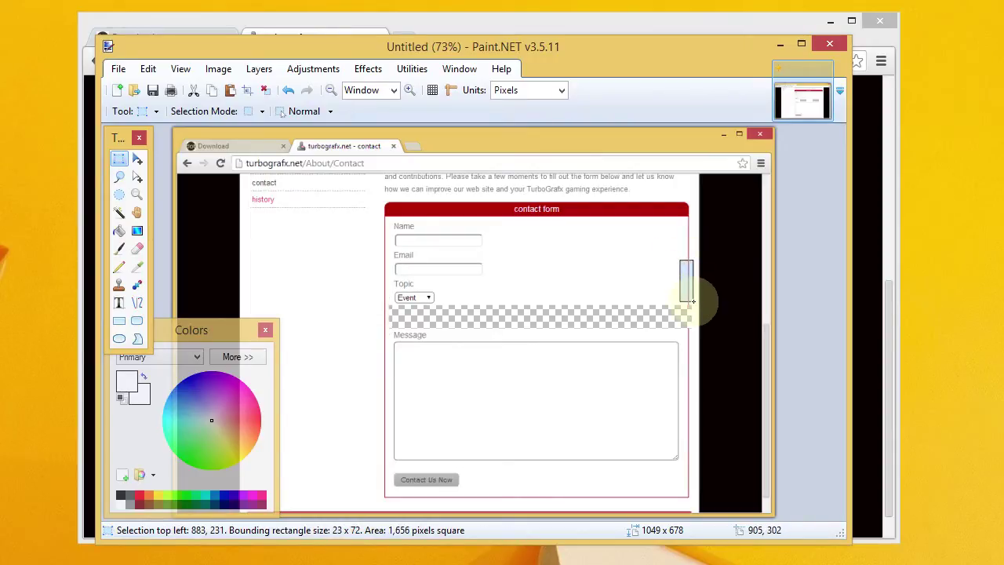
left_click(148, 69)
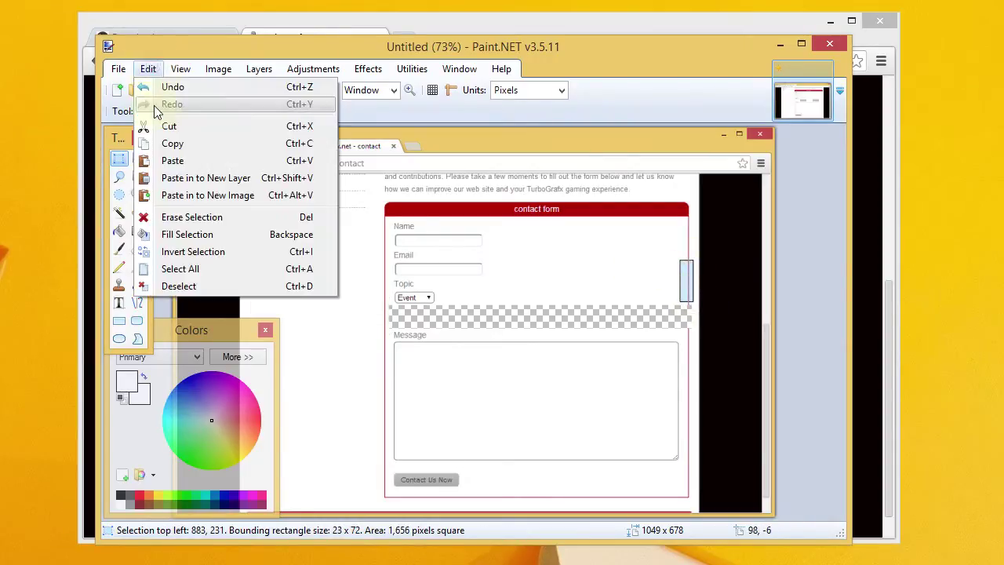
left_click(161, 143)
left_click(148, 69)
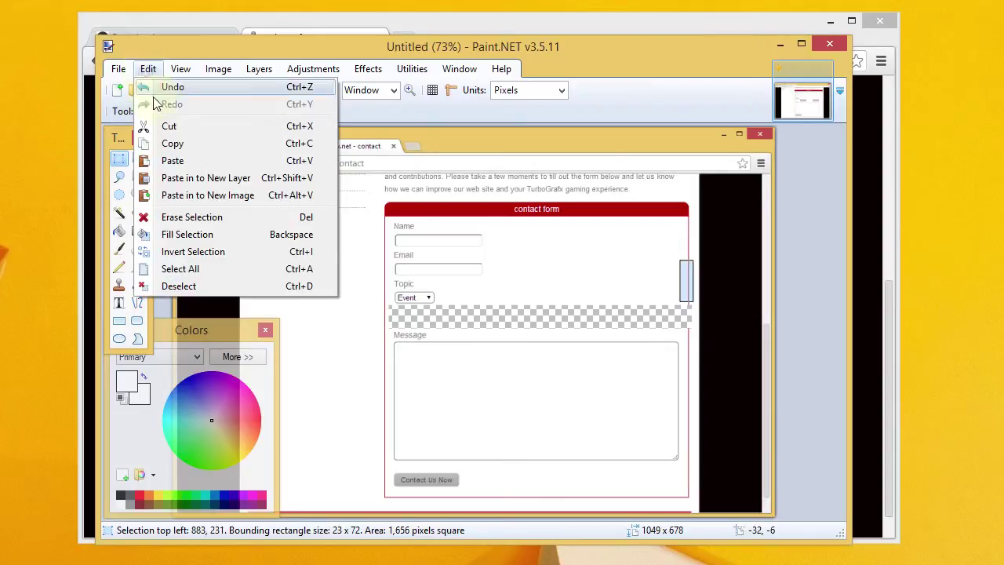
left_click(153, 161)
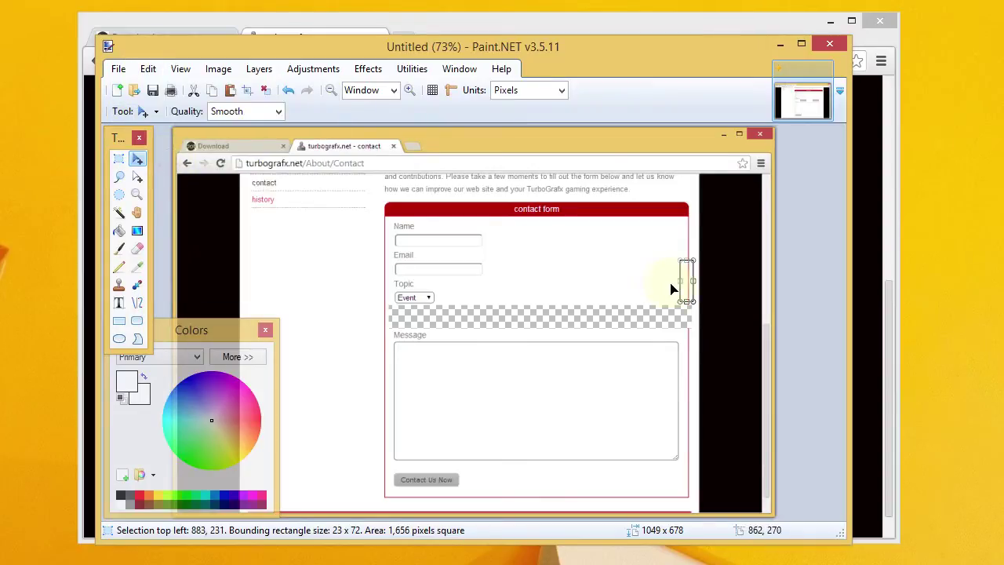
left_click_drag(678, 290, 688, 320)
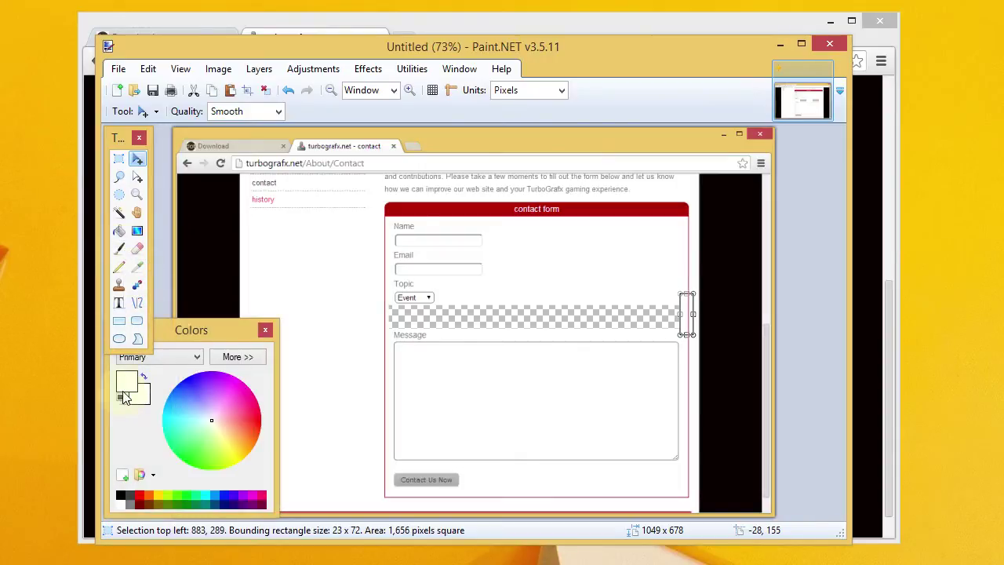
left_click(119, 230)
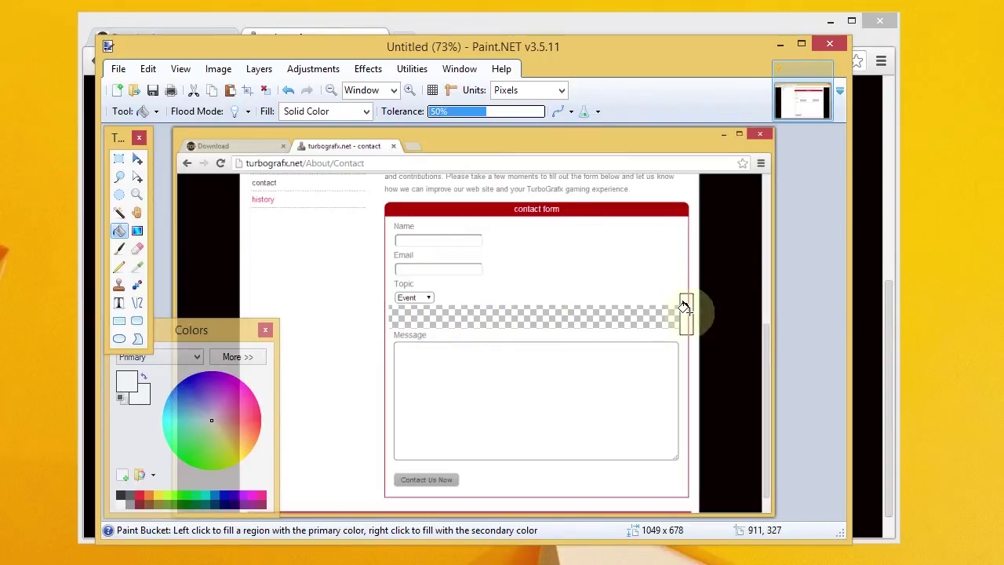
left_click(118, 159)
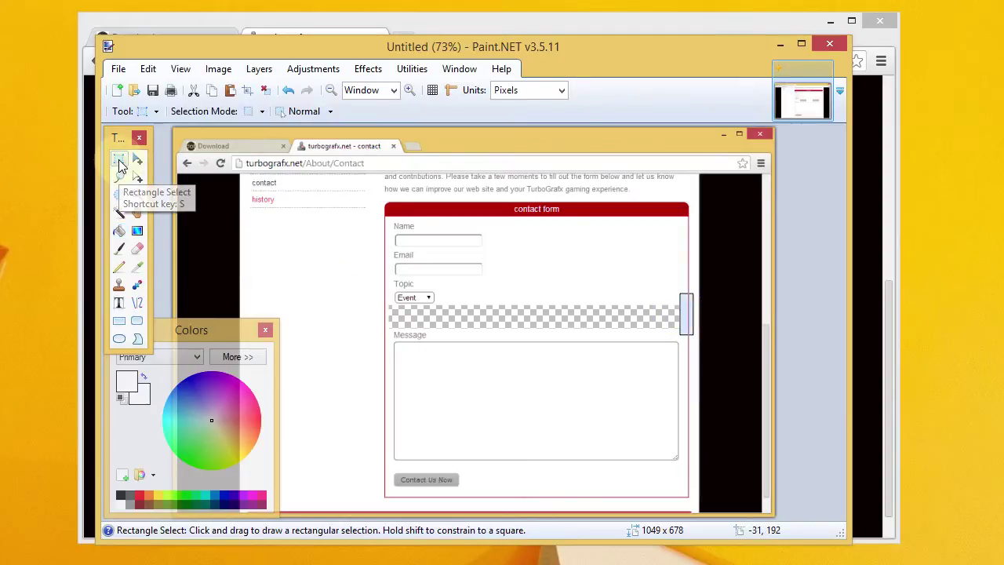
Deselect, then bucket-fill the transparent strip beneath the Topic dropdown with white.
left_click(333, 262)
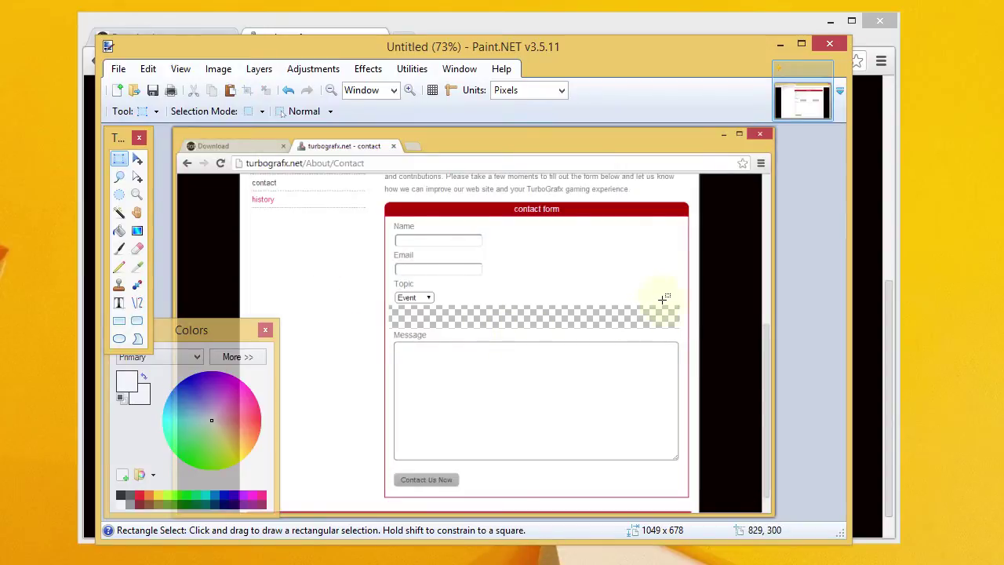
left_click(119, 231)
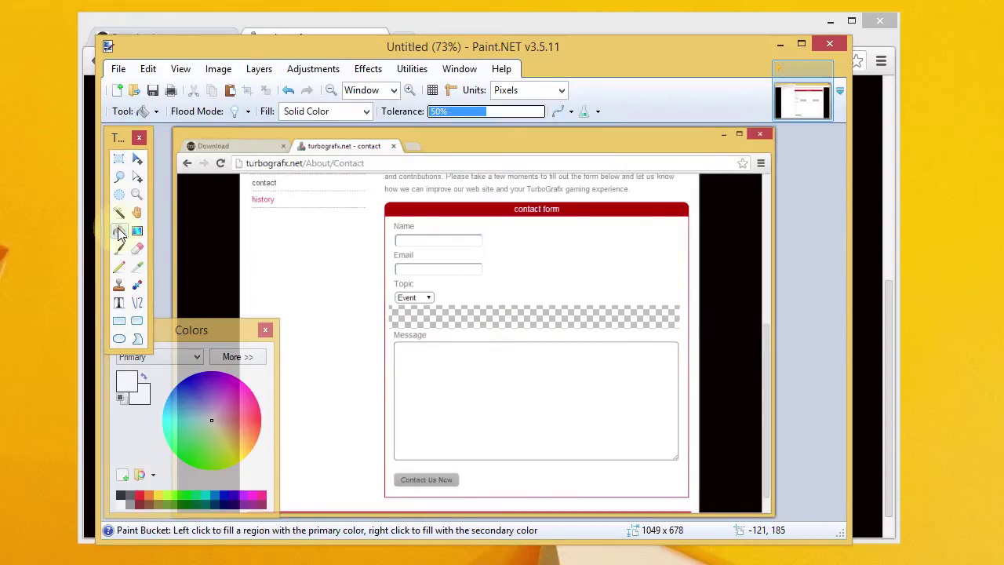
left_click(468, 312)
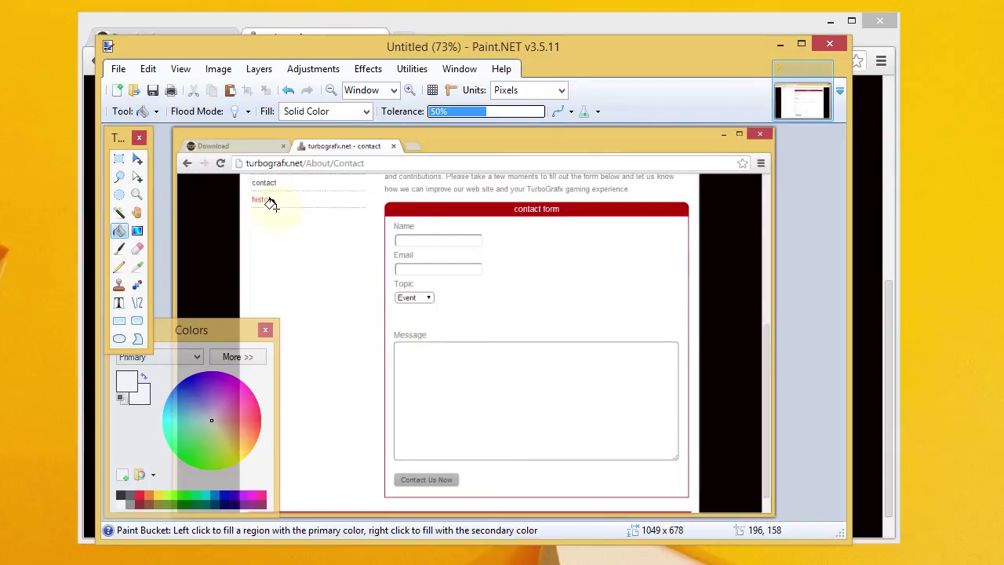
left_click(118, 303)
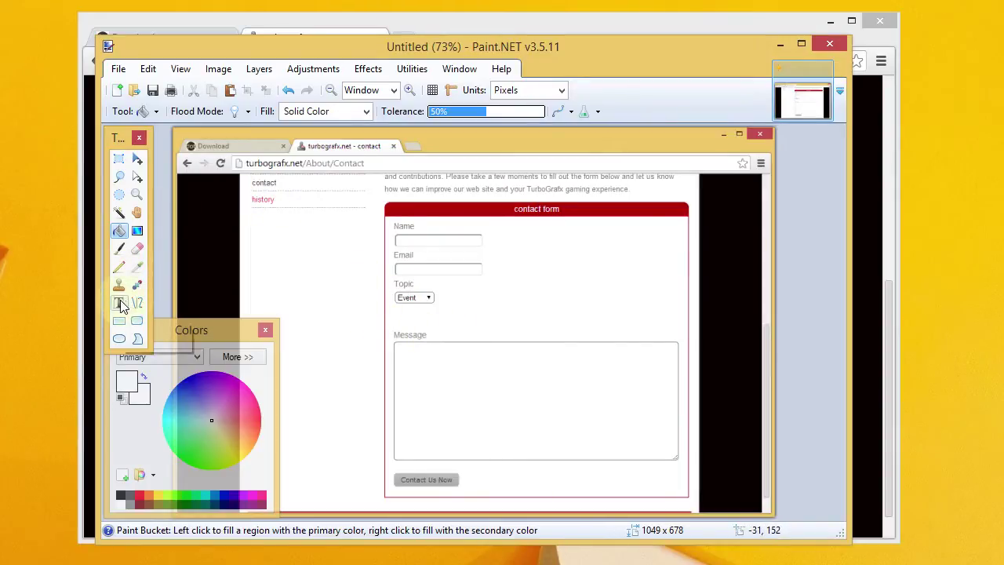
Zoom to 200% on the Topic area and sample the Topic label's grey as the primary colour.
left_click(398, 311)
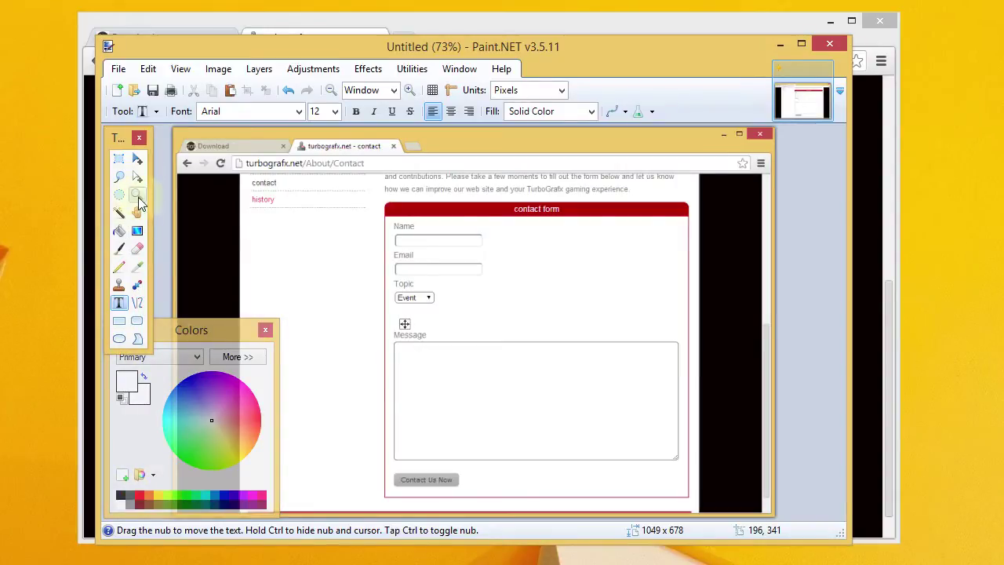
left_click(138, 268)
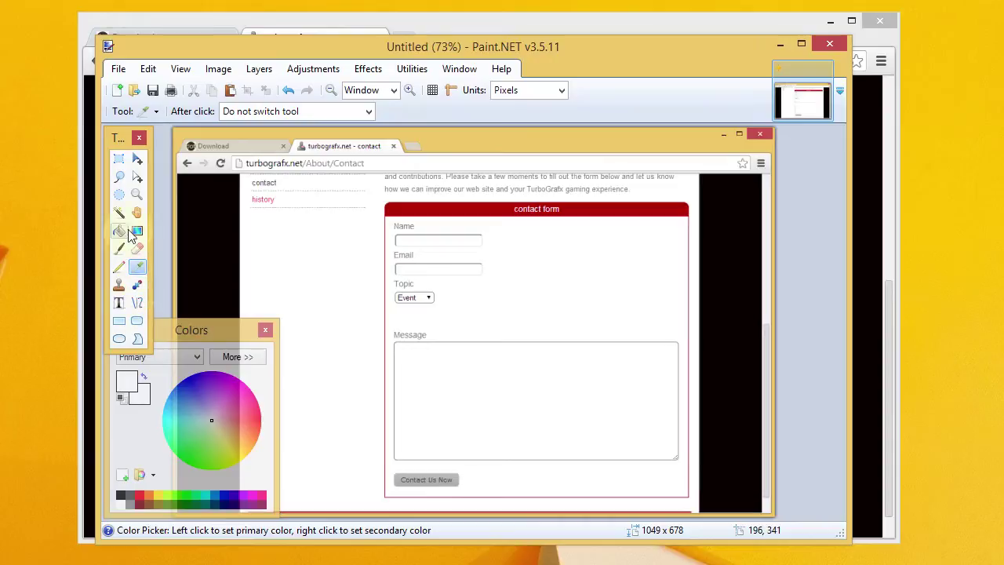
left_click(137, 195)
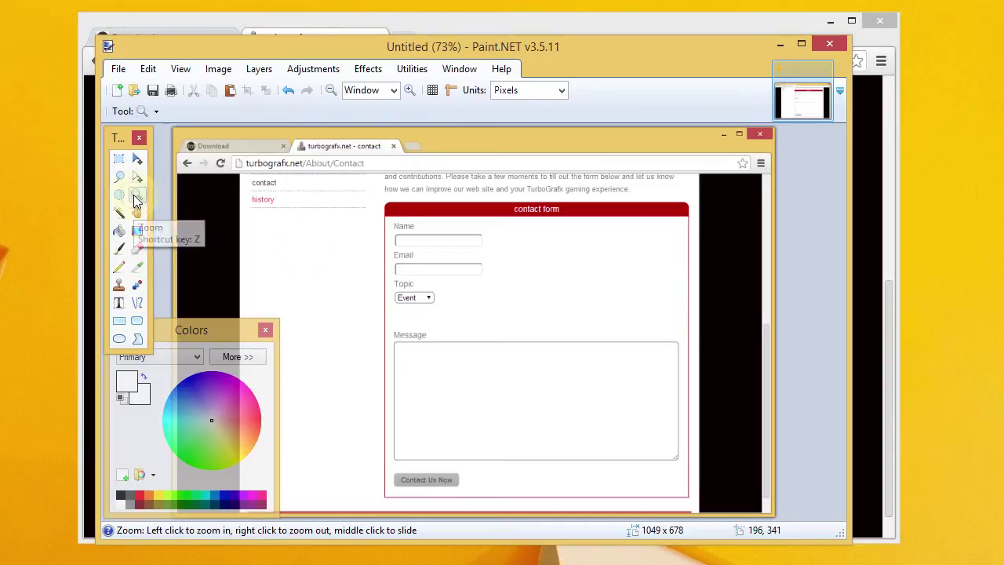
left_click(405, 284)
left_click(422, 316)
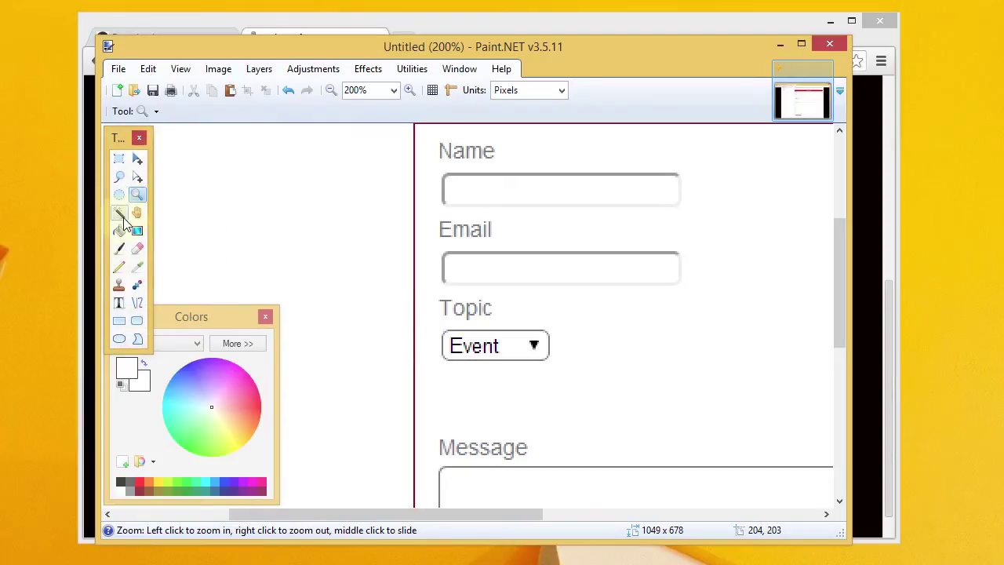
left_click(138, 268)
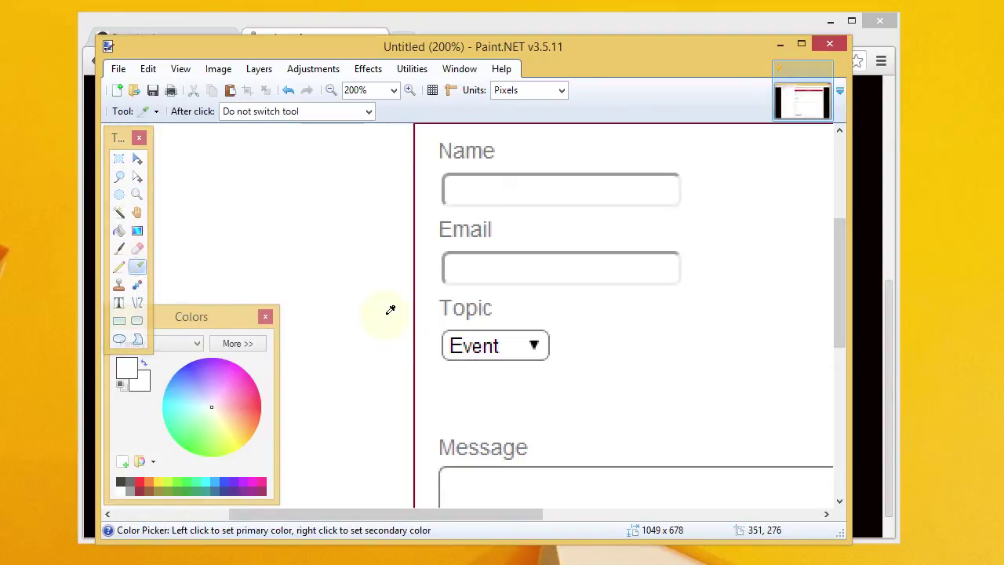
left_click(449, 299)
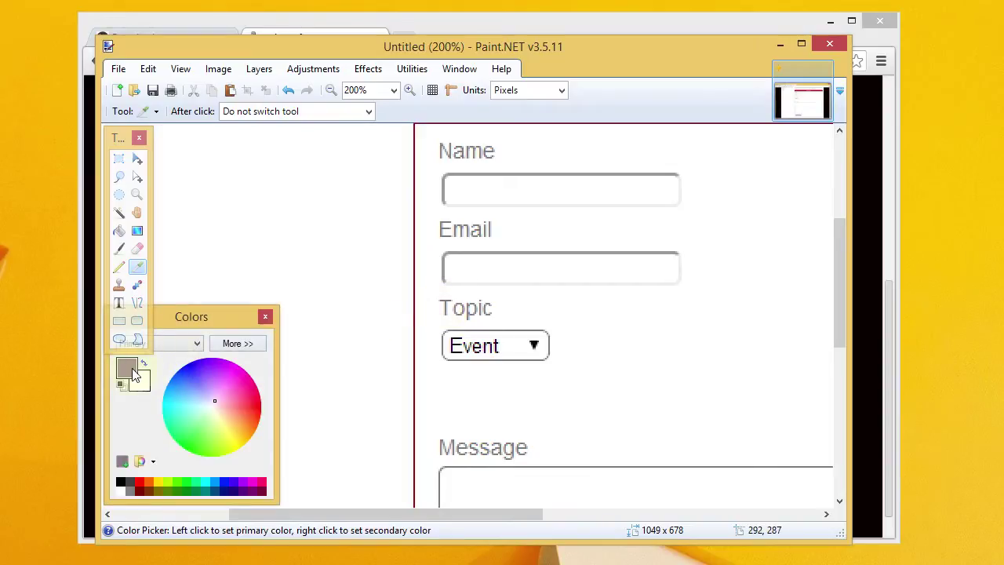
Type the grey label 'Did You Enjoy Your Visit?' just below the Event dropdown.
left_click(119, 303)
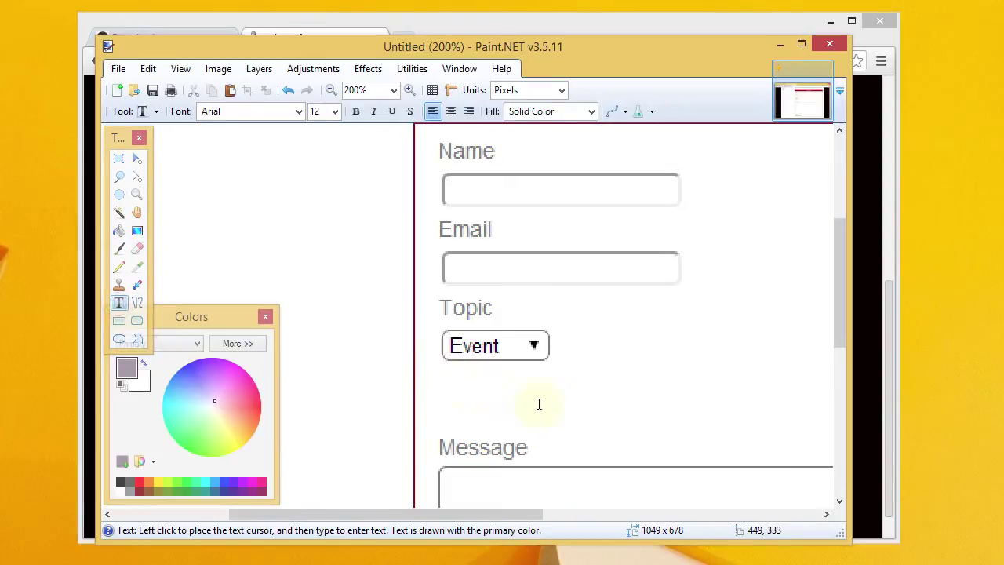
left_click(444, 379)
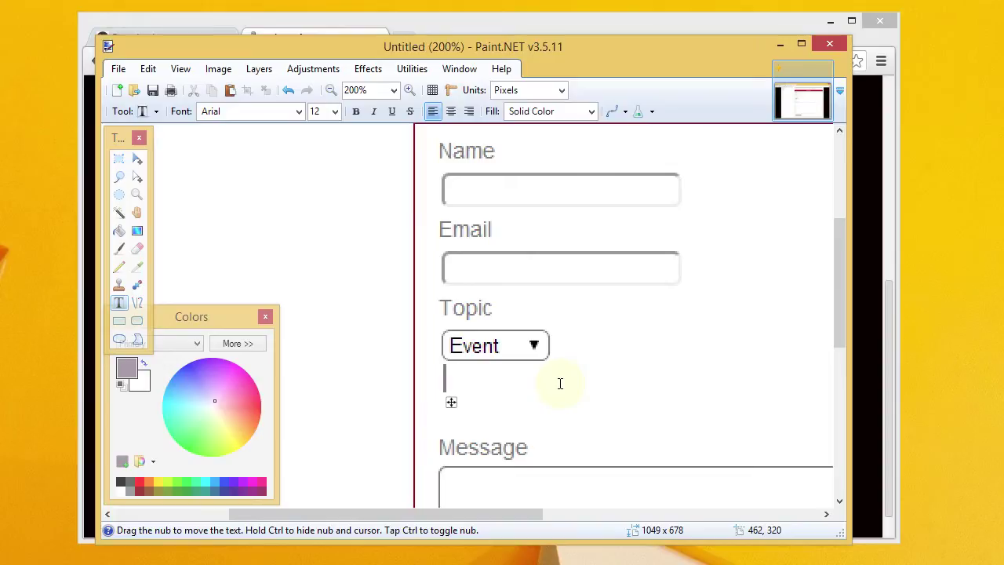
type("Did ")
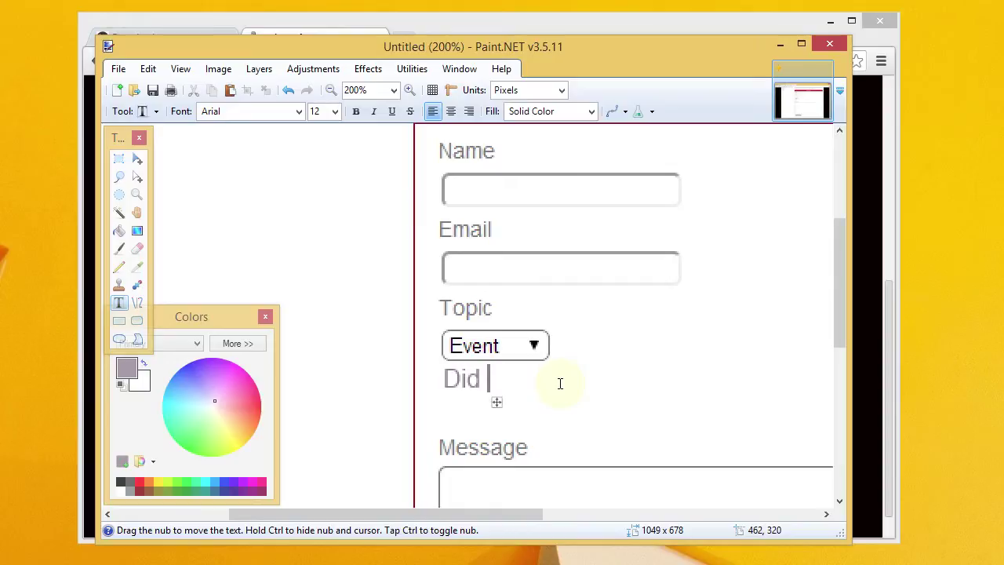
type("You ")
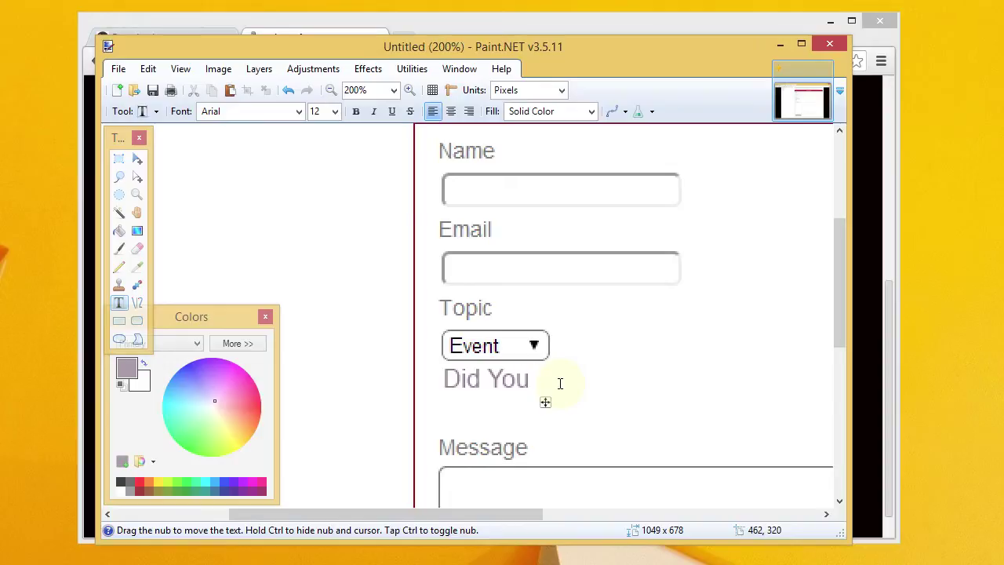
type("Enjoy Your")
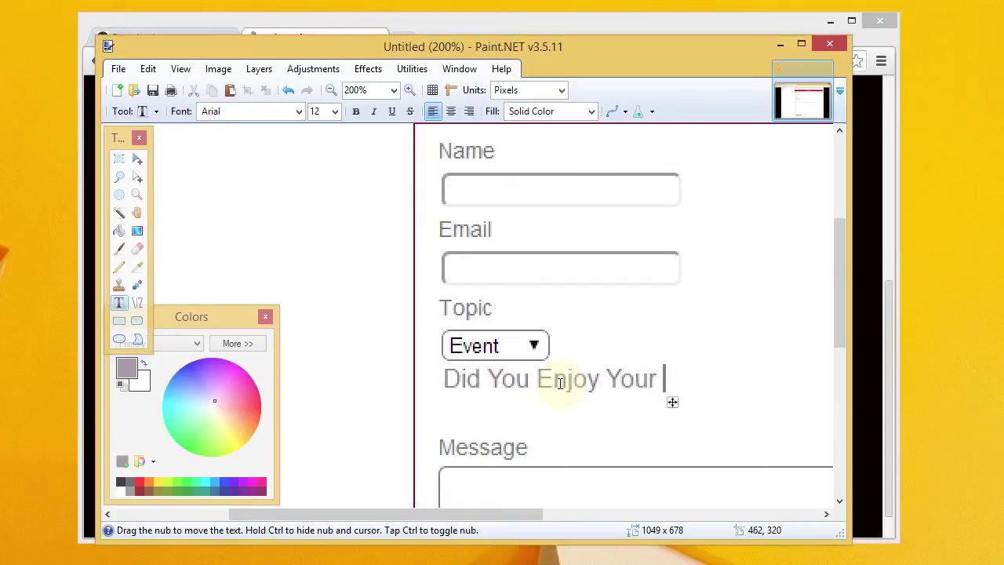
type(" Visit?")
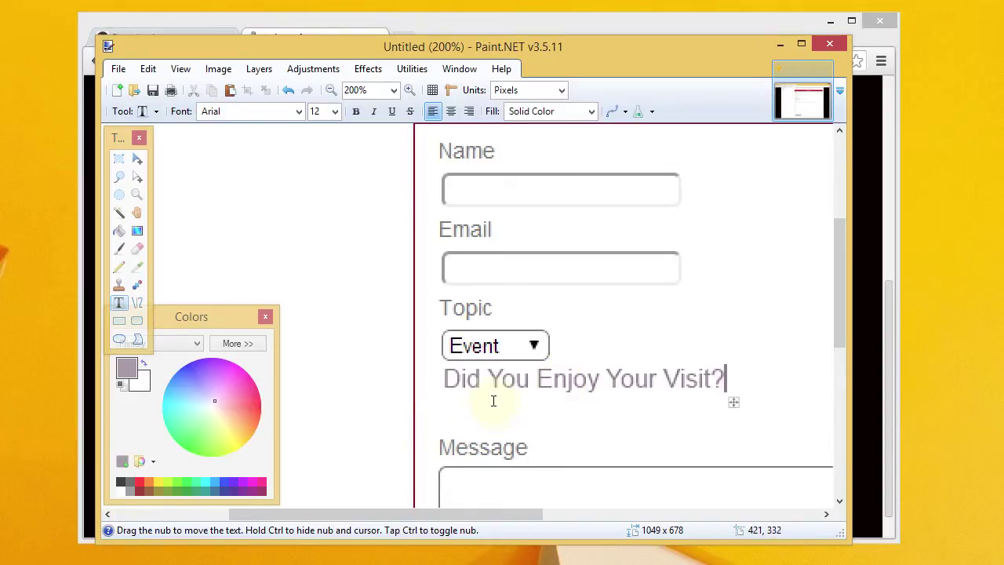
left_click(124, 162)
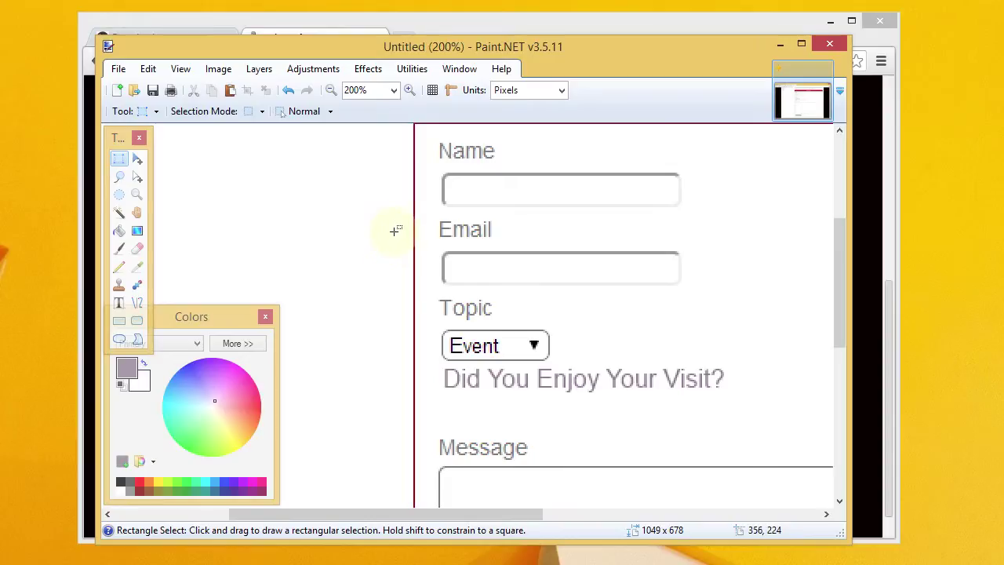
In a new Chrome tab, search Google for 'html form examples'.
left_click(459, 25)
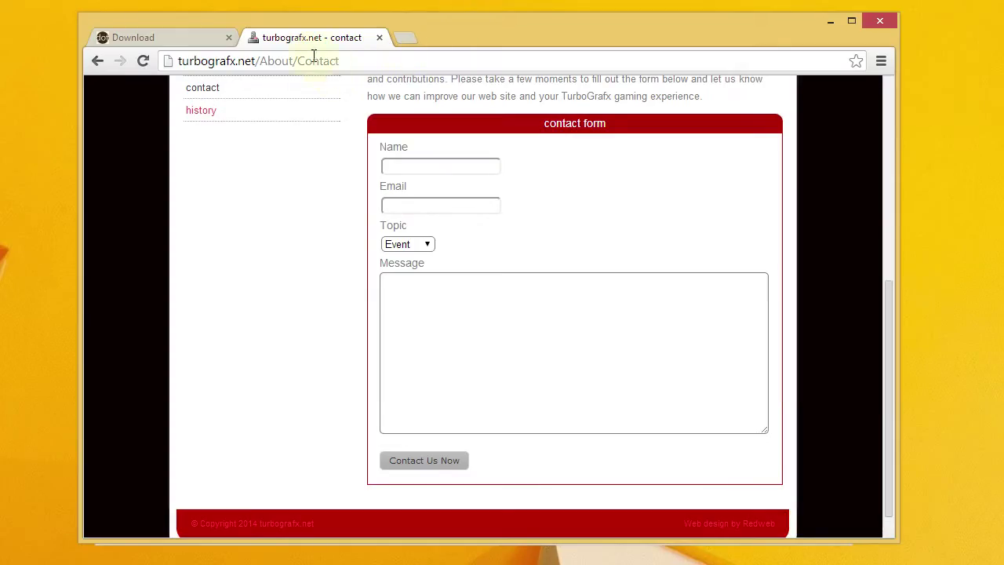
left_click(409, 36)
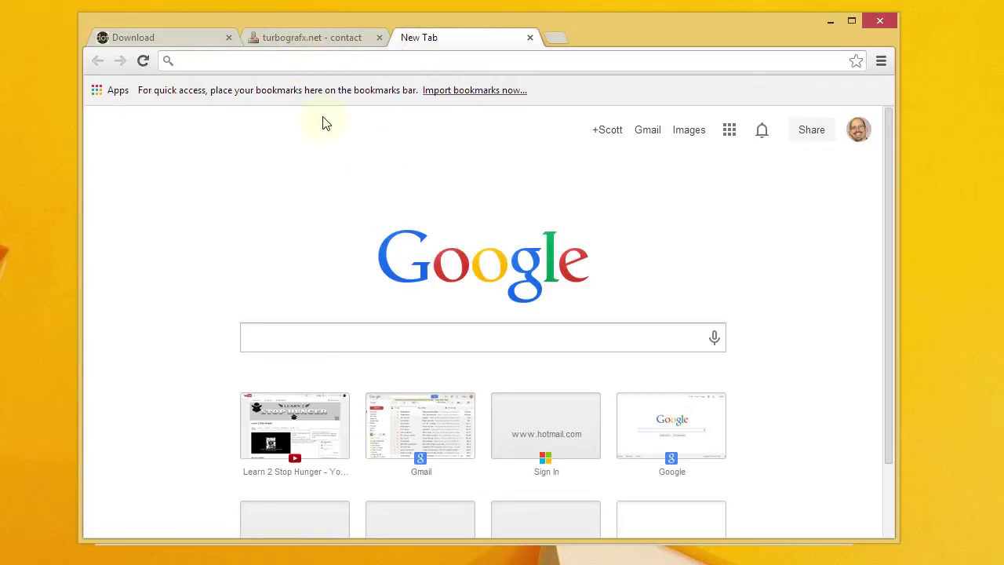
left_click(320, 335)
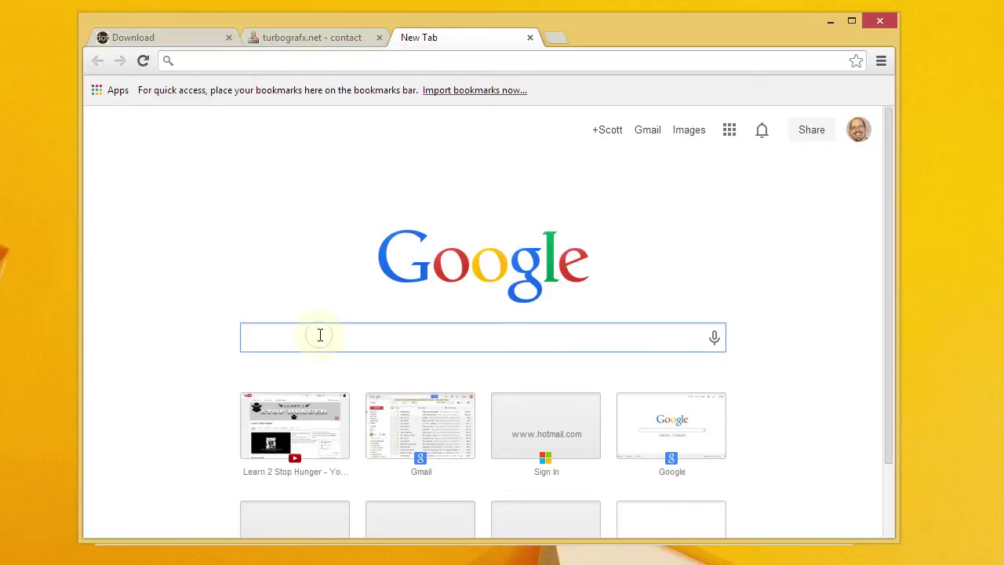
type("htm")
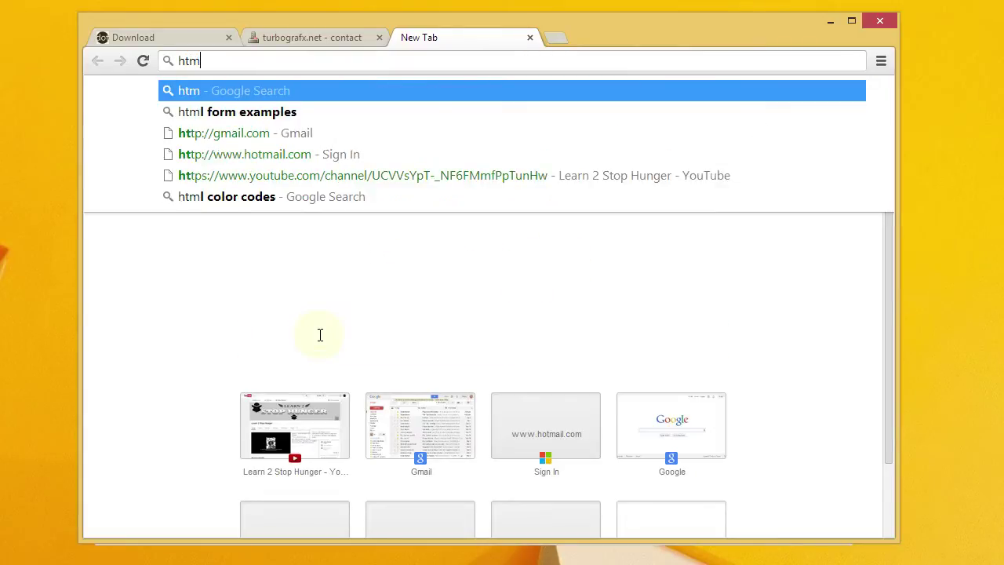
type("l form")
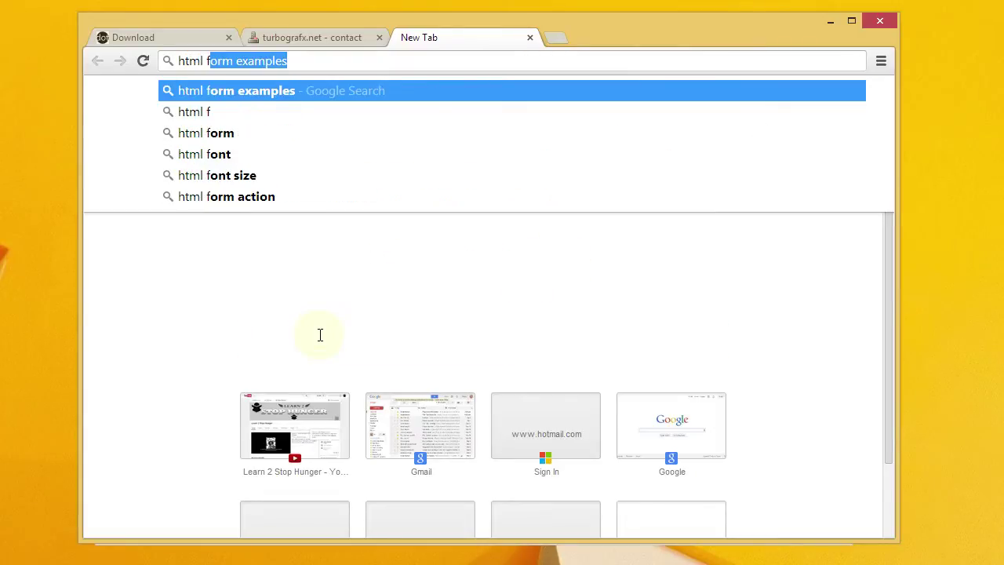
type(" examp")
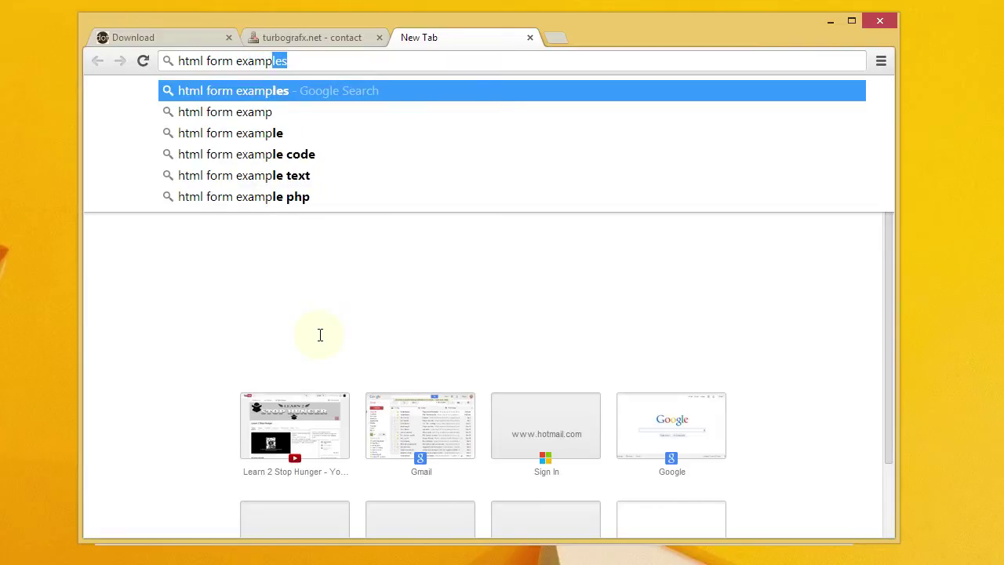
type("es")
key("Return")
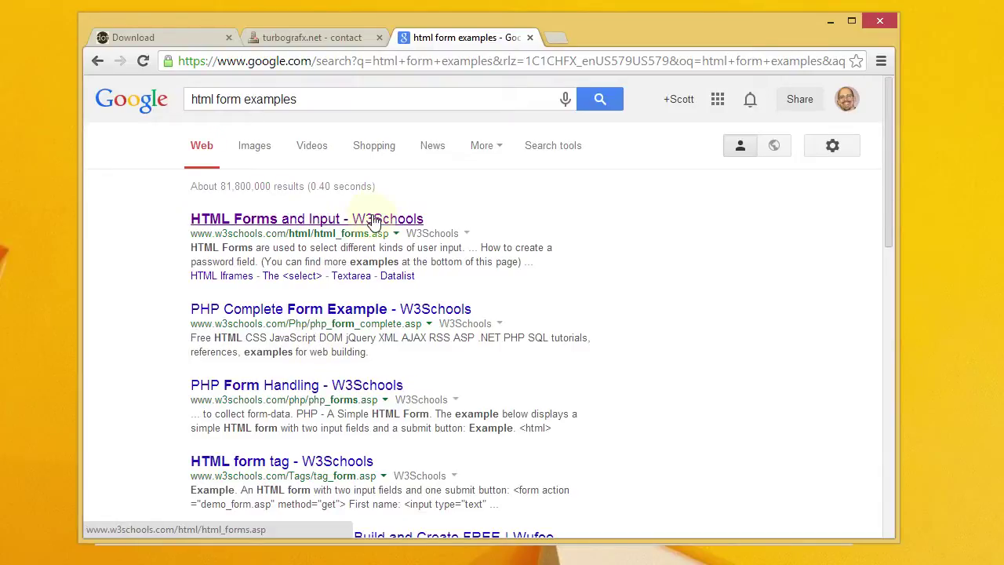
Open W3Schools' HTML Forms and Input page and scroll to the Radio Buttons example.
left_click(375, 222)
scroll(441, 352, "down", 6)
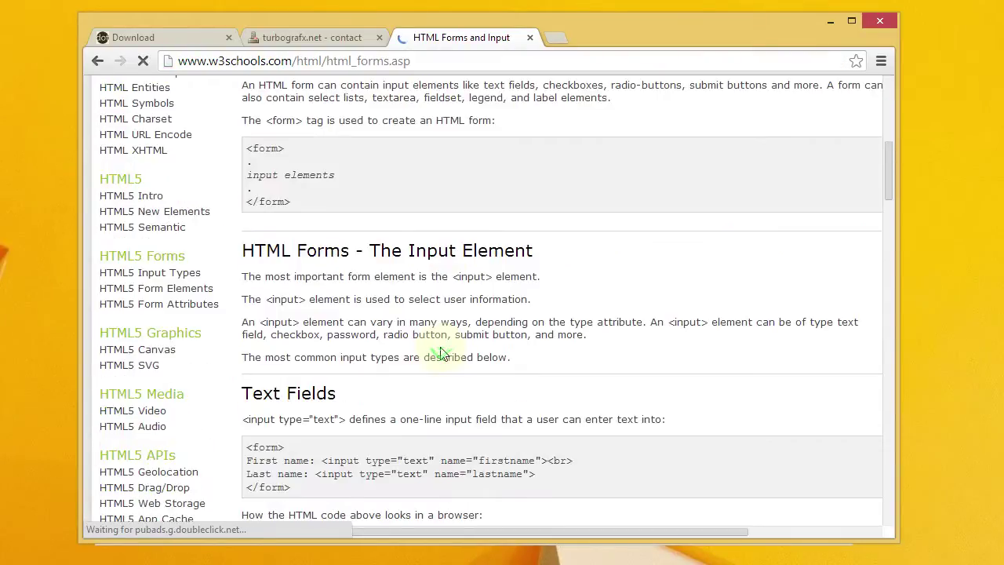
scroll(441, 352, "down", 8)
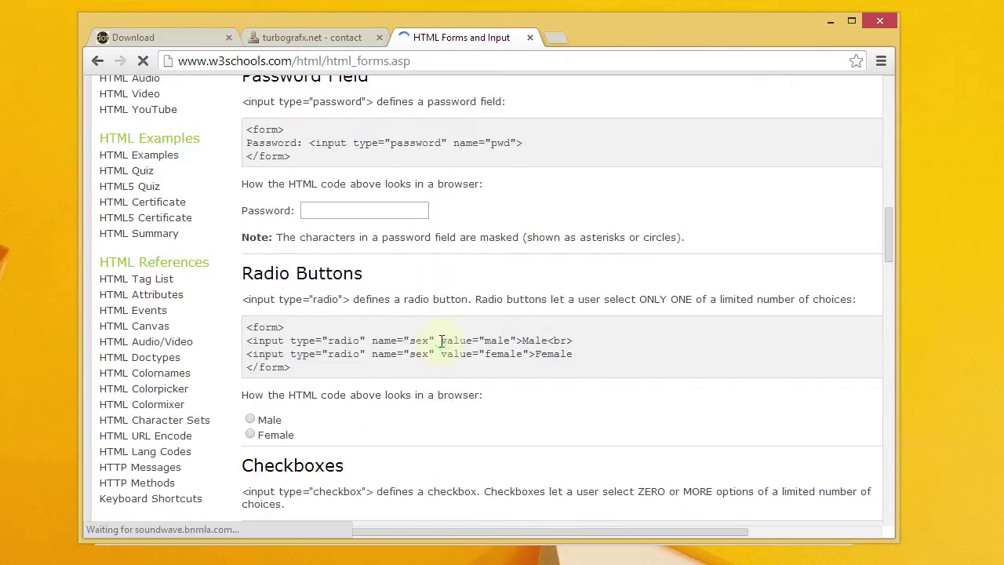
scroll(441, 348, "down", 12)
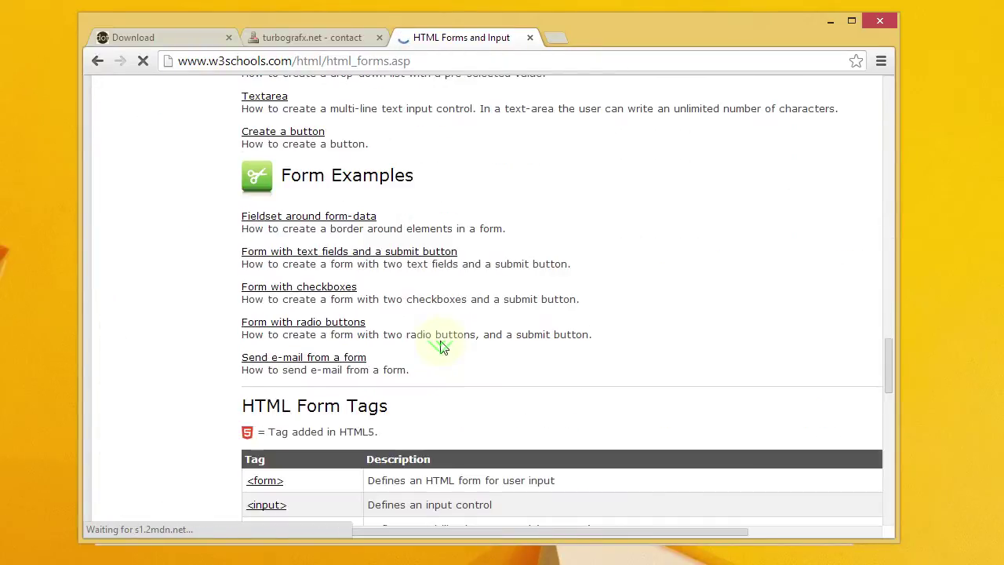
scroll(441, 349, "down", 5)
scroll(441, 348, "up", 15)
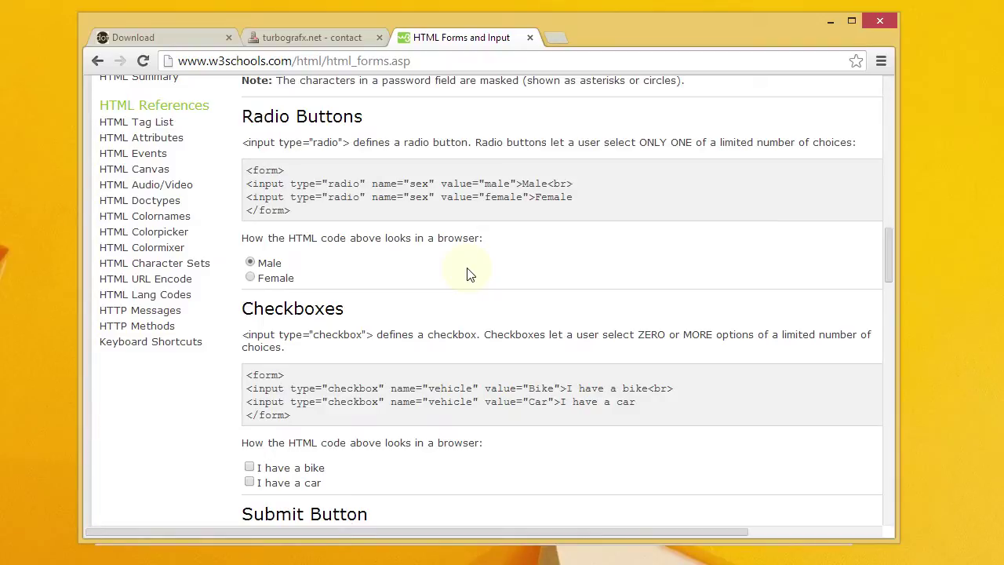
Screenshot the radio button example, decline the Dropbox prompt, and return to Paint.NET.
key("Print")
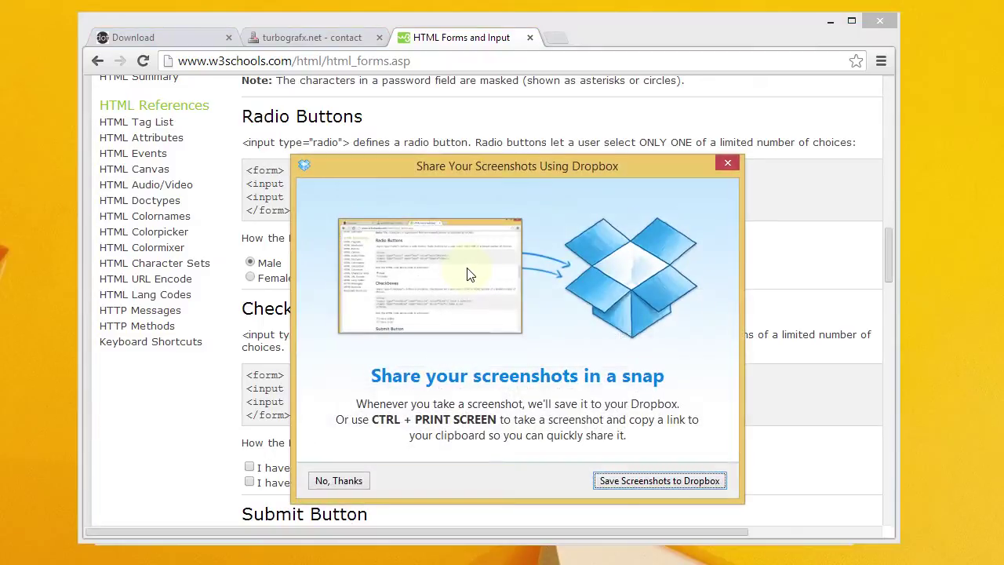
left_click(336, 481)
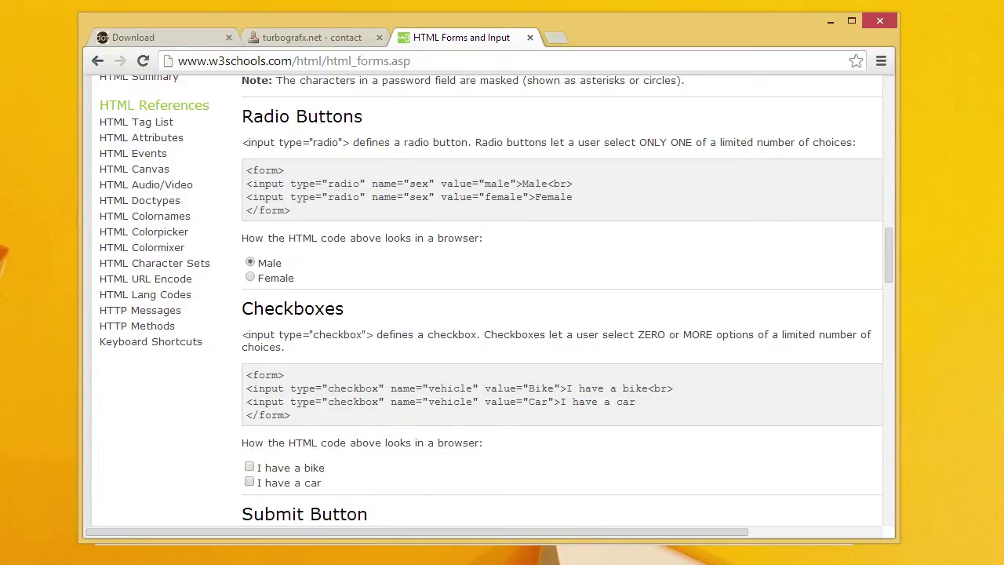
key("alt+Tab")
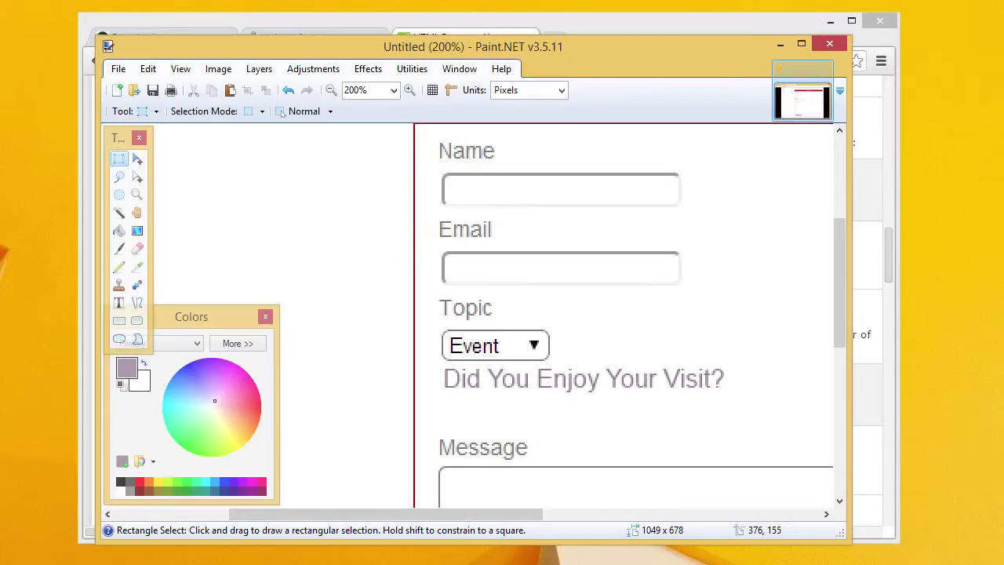
Paste the browser screenshot into a new 1049 × 678 image.
left_click(118, 92)
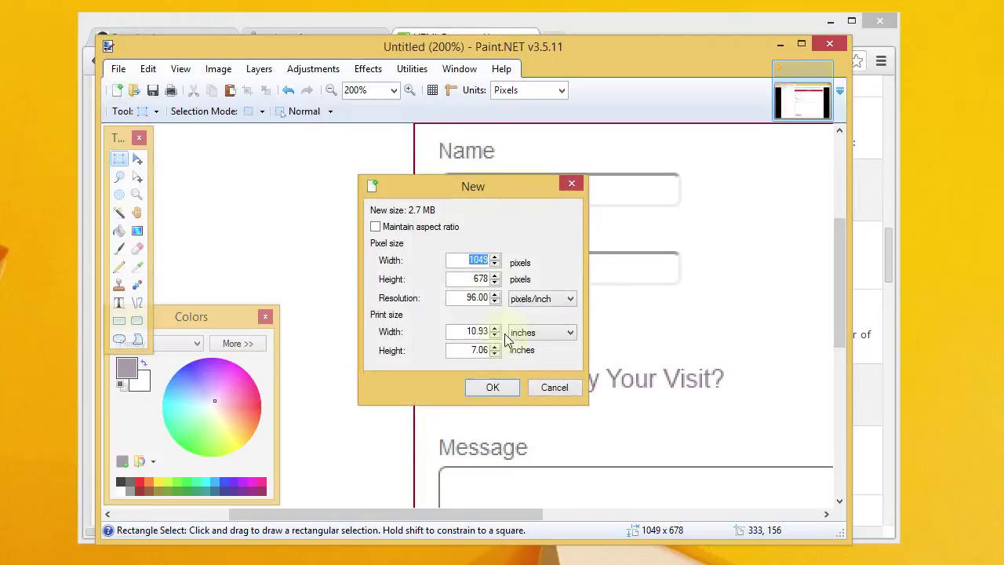
left_click(495, 384)
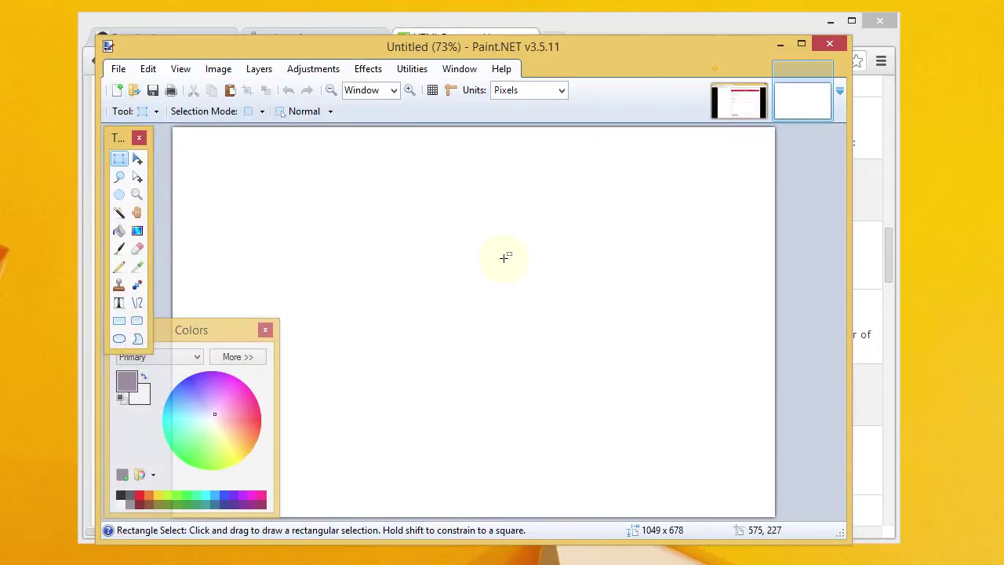
left_click(148, 69)
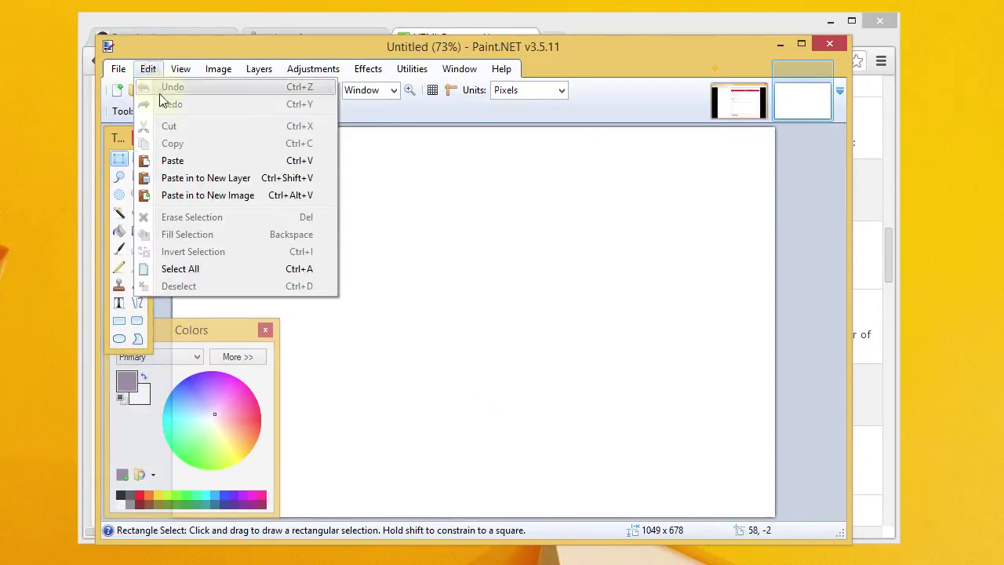
left_click(177, 161)
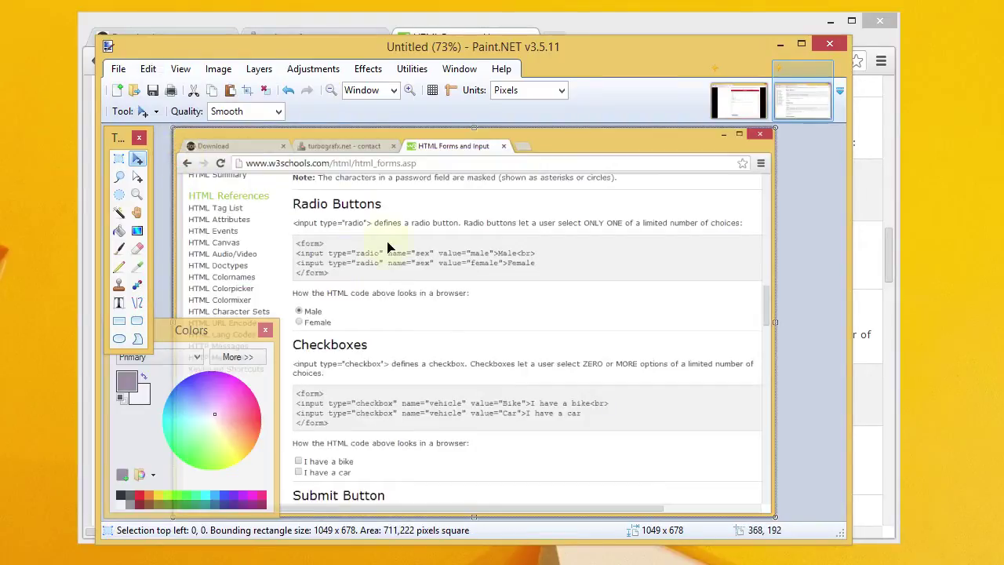
Zoom to 200% on the radio buttons and copy the Male radio button with its label.
left_click(136, 195)
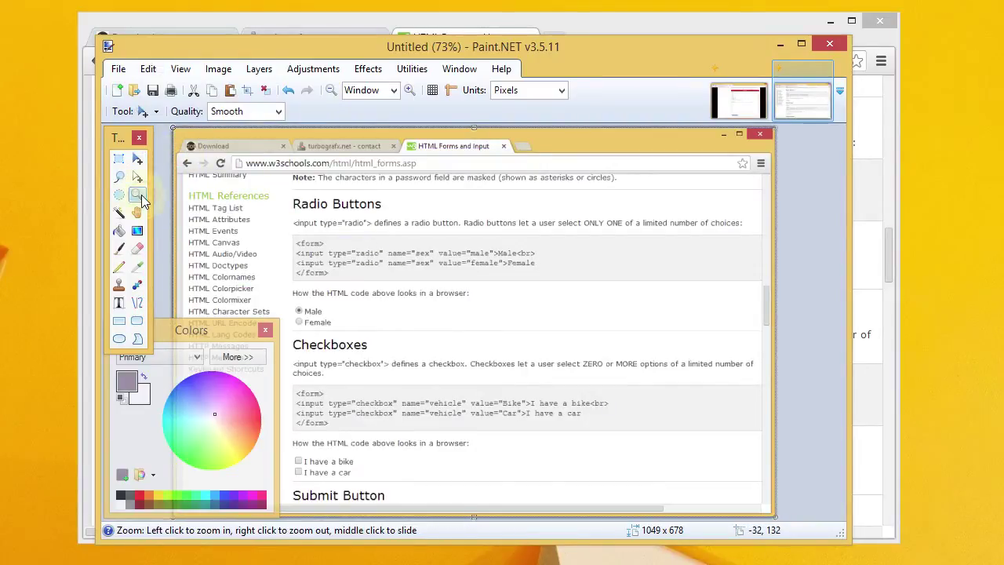
left_click(304, 315)
left_click(300, 317)
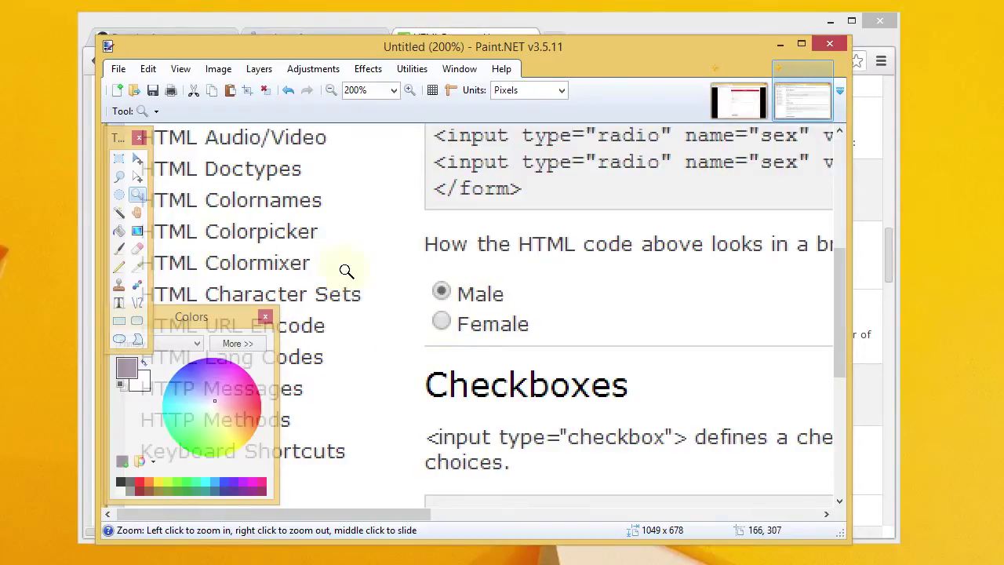
key("ctrl+a")
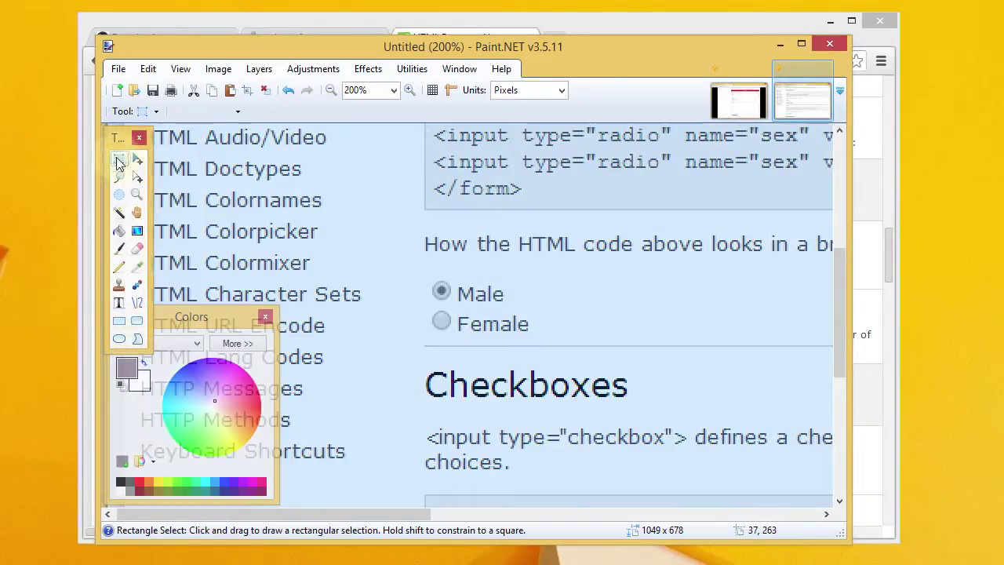
left_click(418, 262)
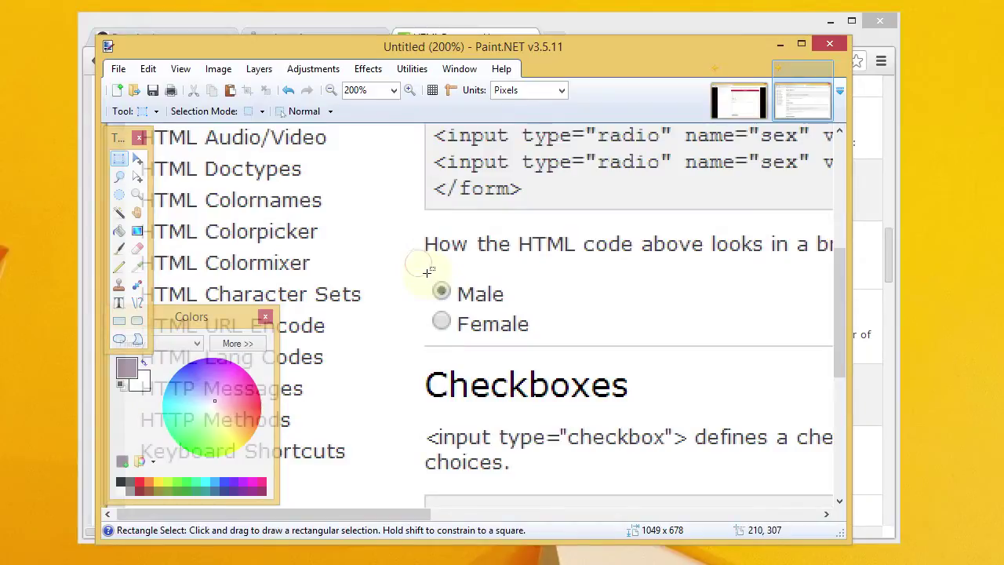
left_click_drag(427, 274, 518, 308)
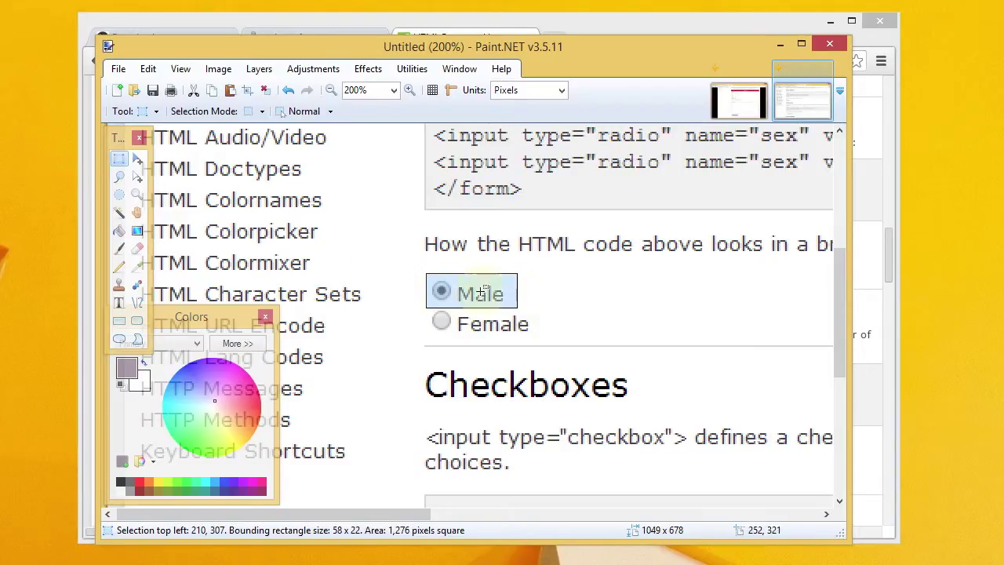
left_click(147, 68)
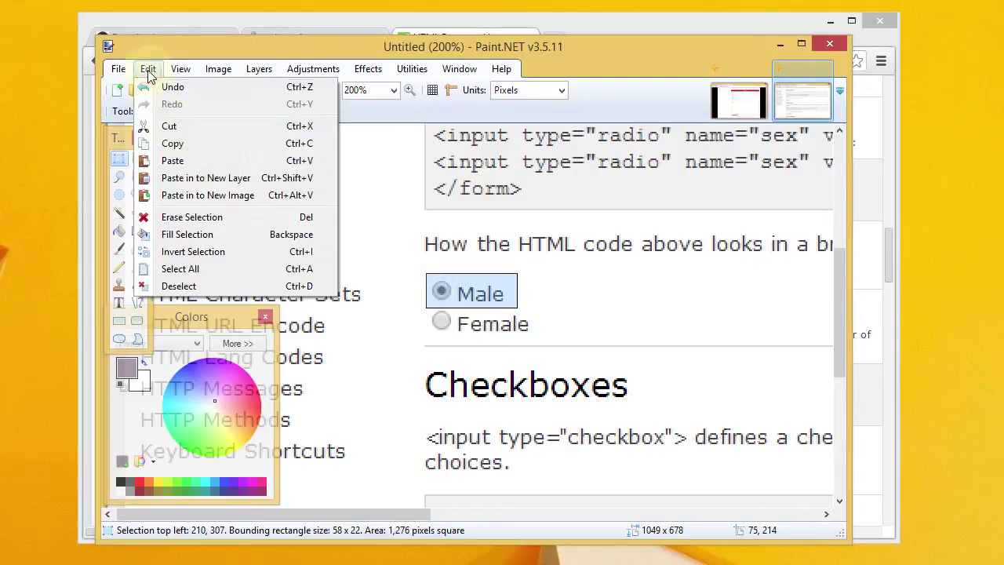
left_click(166, 144)
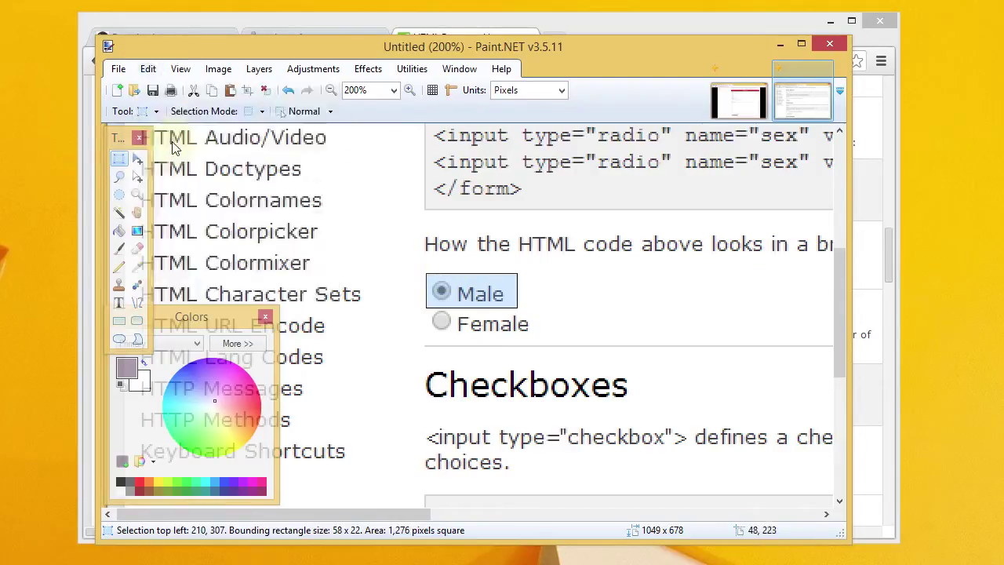
Paste the Male radio button into the turbografx contact image and drag it under 'Did You Enjoy Your Visit?'.
left_click(744, 108)
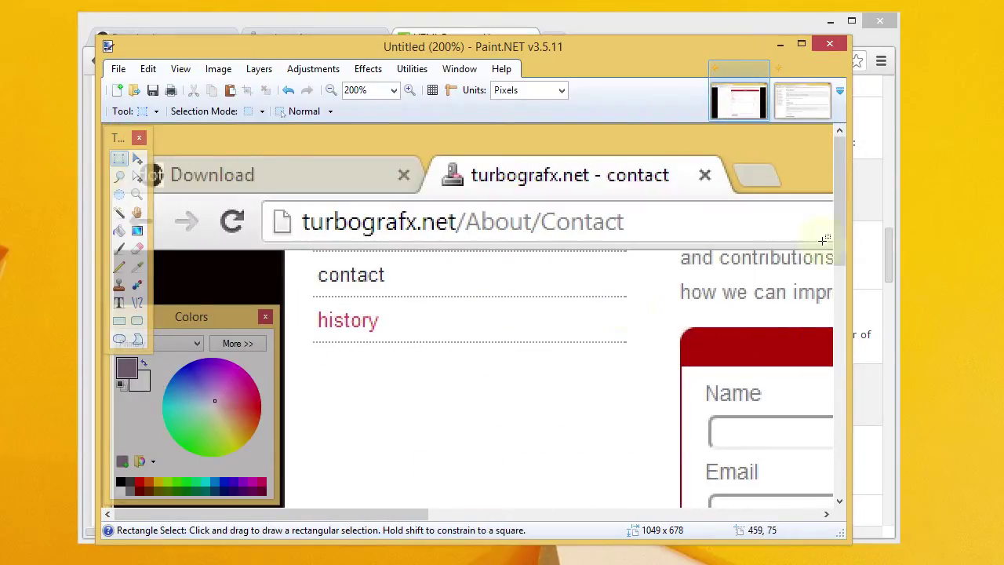
left_click_drag(839, 227, 829, 325)
left_click_drag(395, 513, 500, 500)
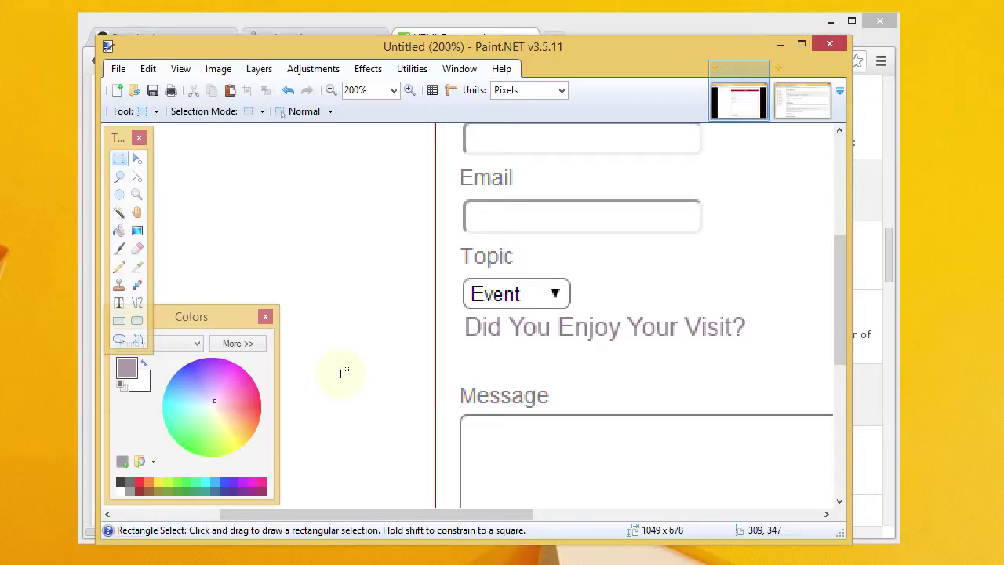
left_click(148, 69)
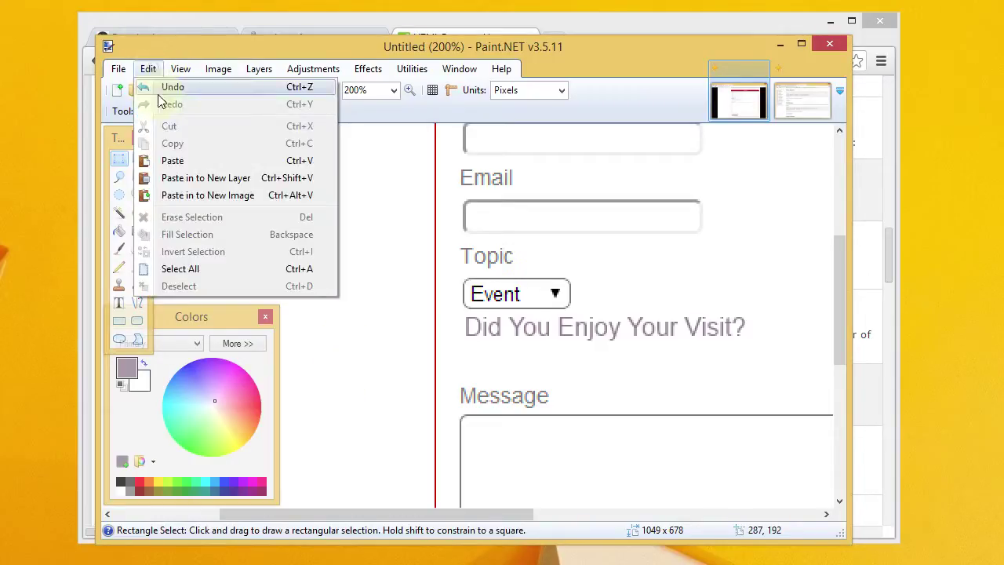
left_click(168, 161)
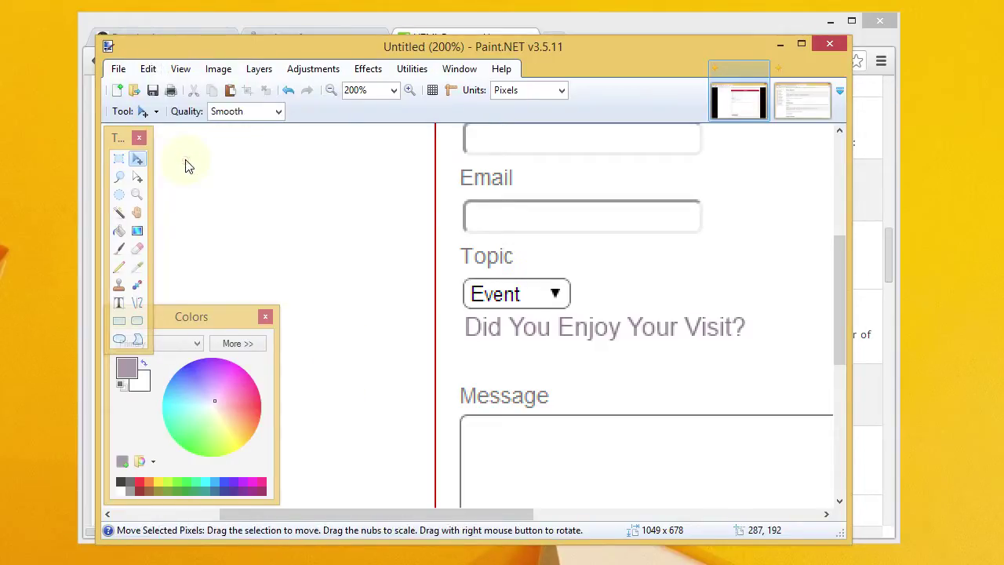
left_click(267, 317)
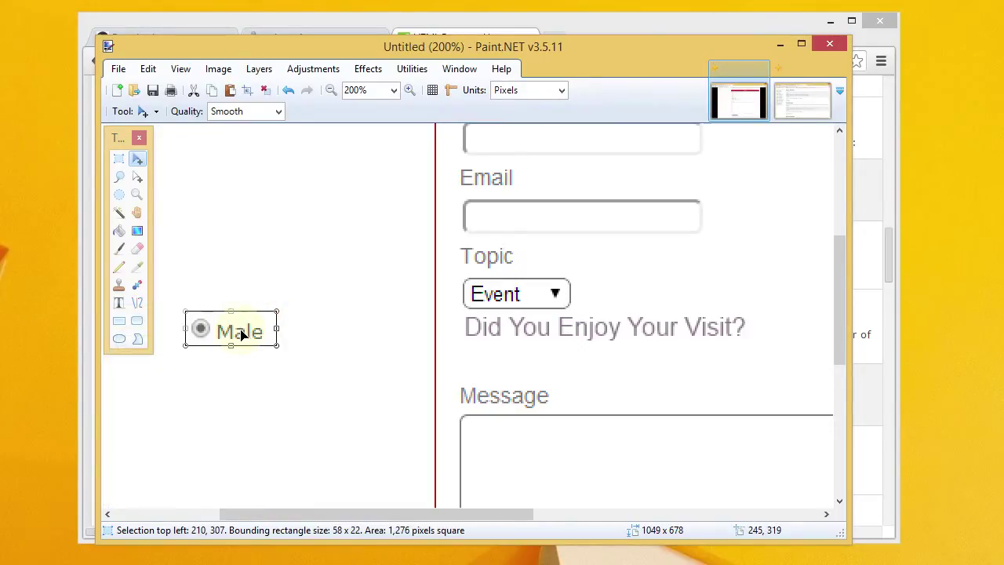
left_click(139, 162)
left_click_drag(236, 337, 507, 369)
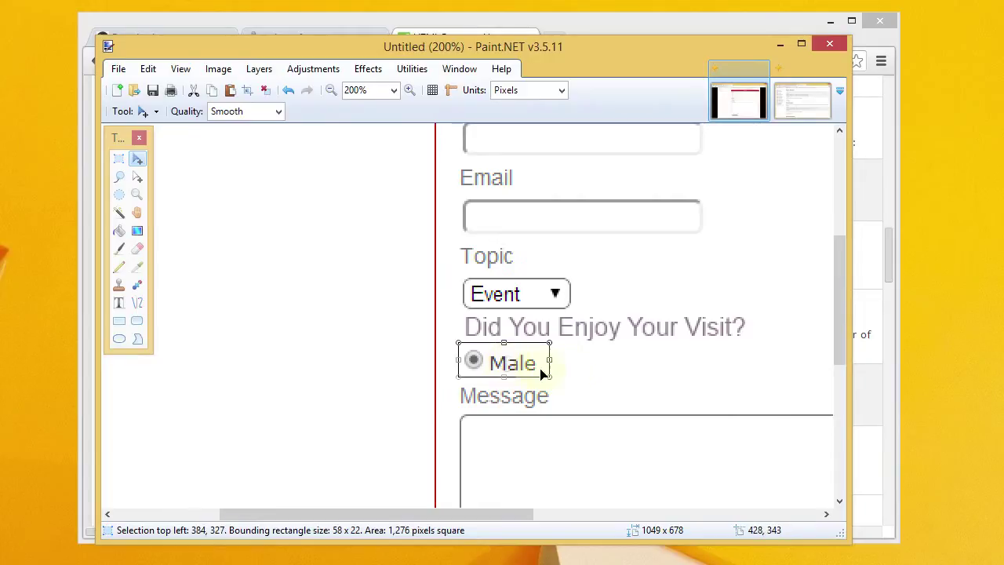
Drop the pasted radio button in place and delete the word 'Male' beside it.
left_click(118, 159)
left_click(597, 371)
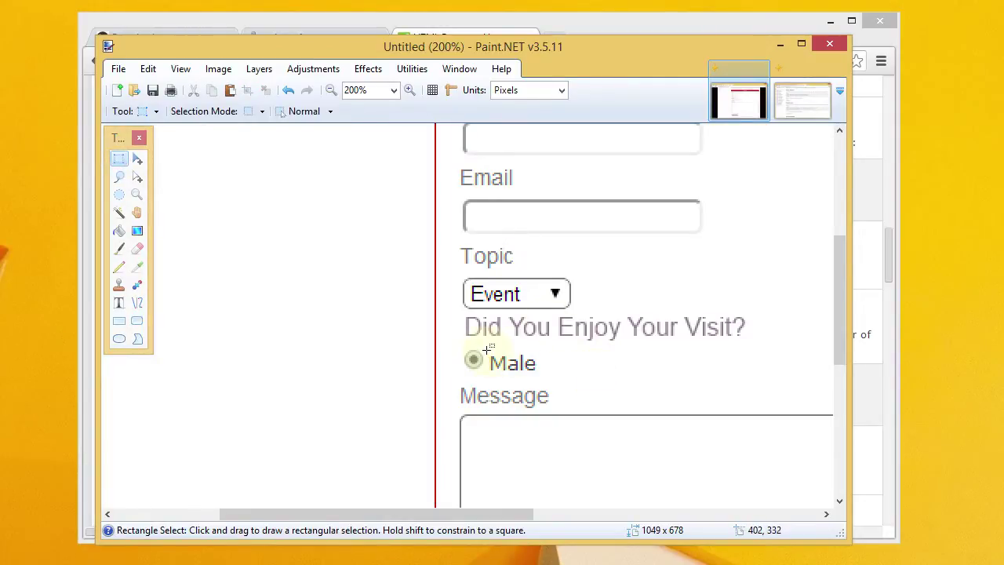
left_click_drag(487, 351, 562, 375)
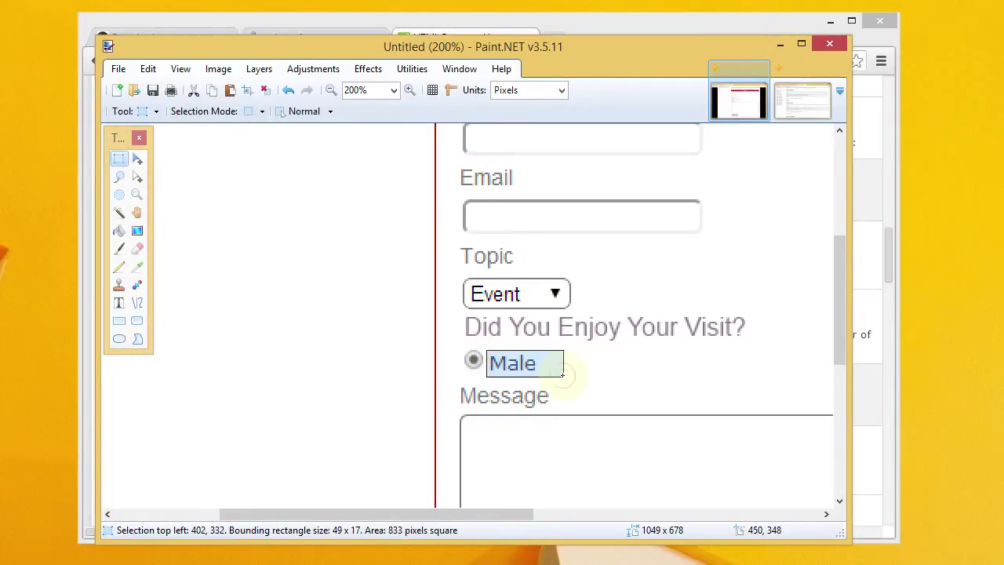
key("Delete")
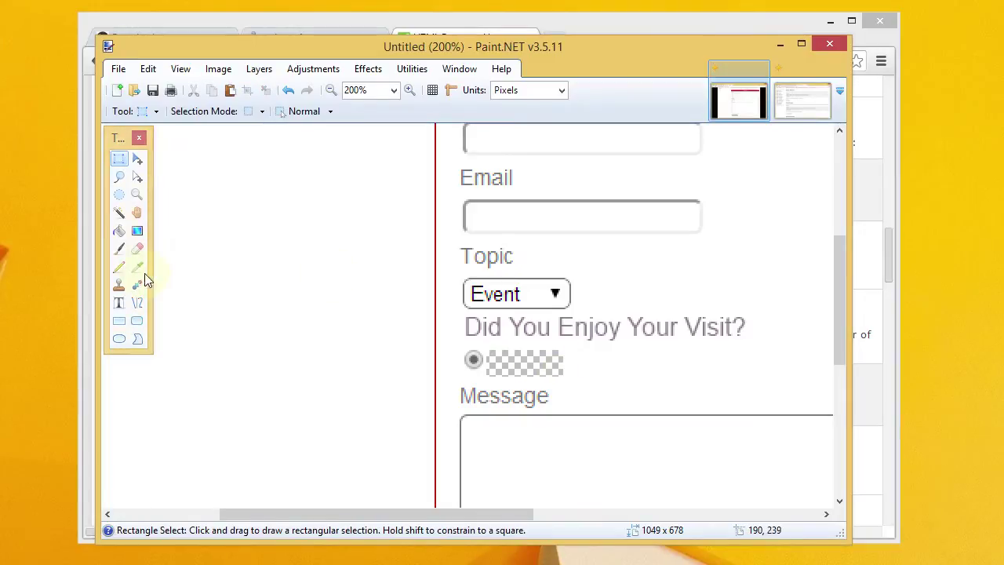
Flood-fill the erased label area beside the radio circle with white.
left_click(118, 230)
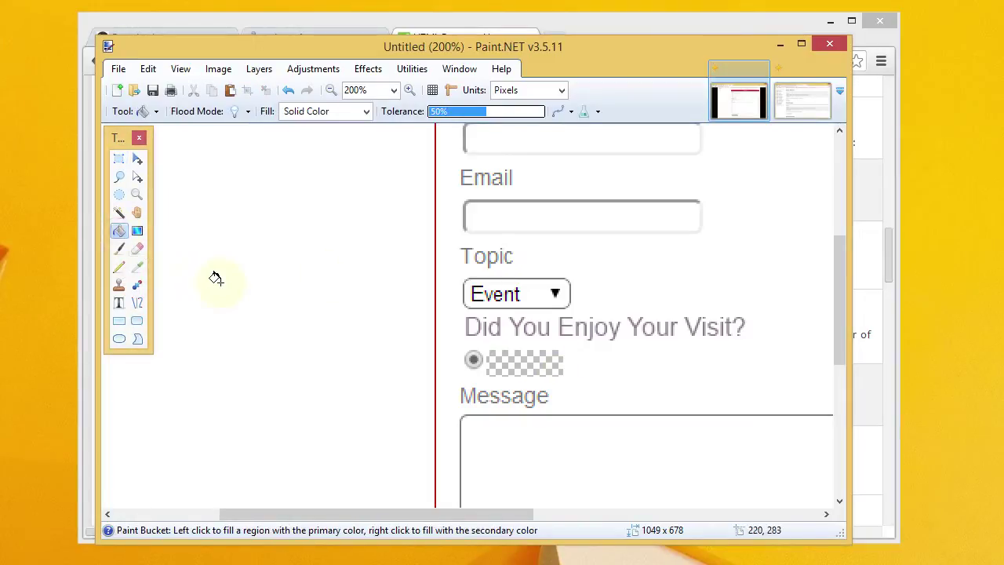
left_click(511, 358)
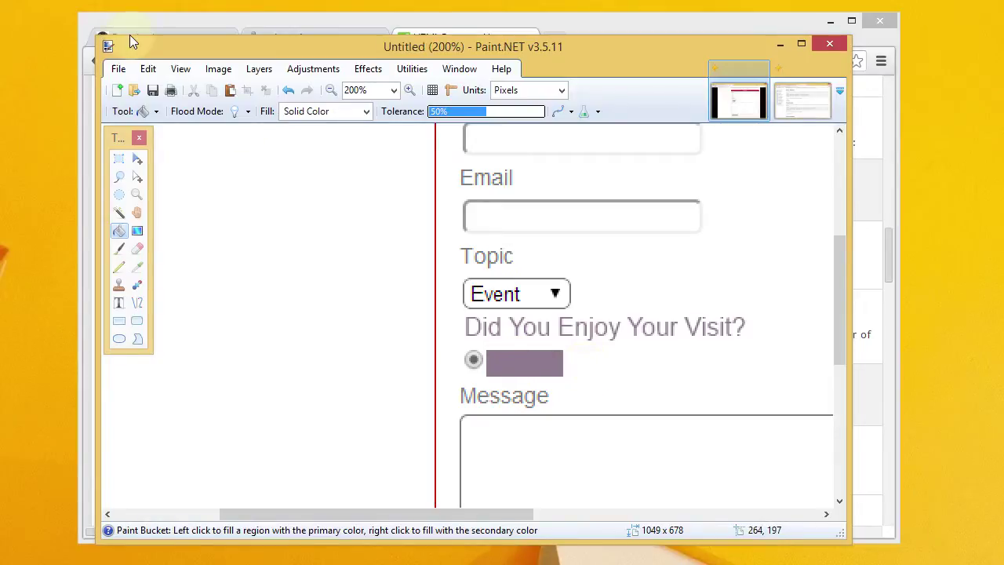
left_click(147, 69)
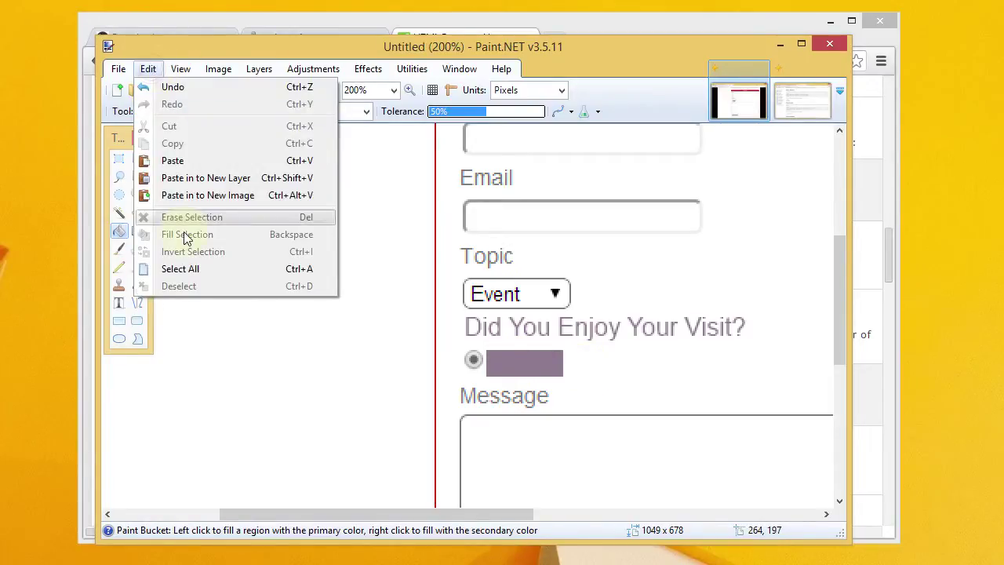
left_click(118, 135)
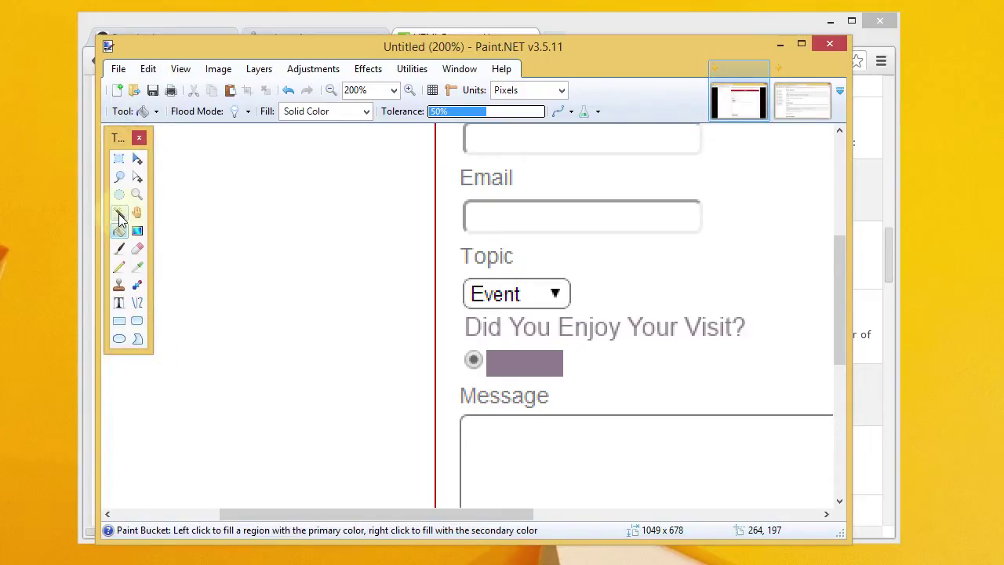
left_click(137, 266)
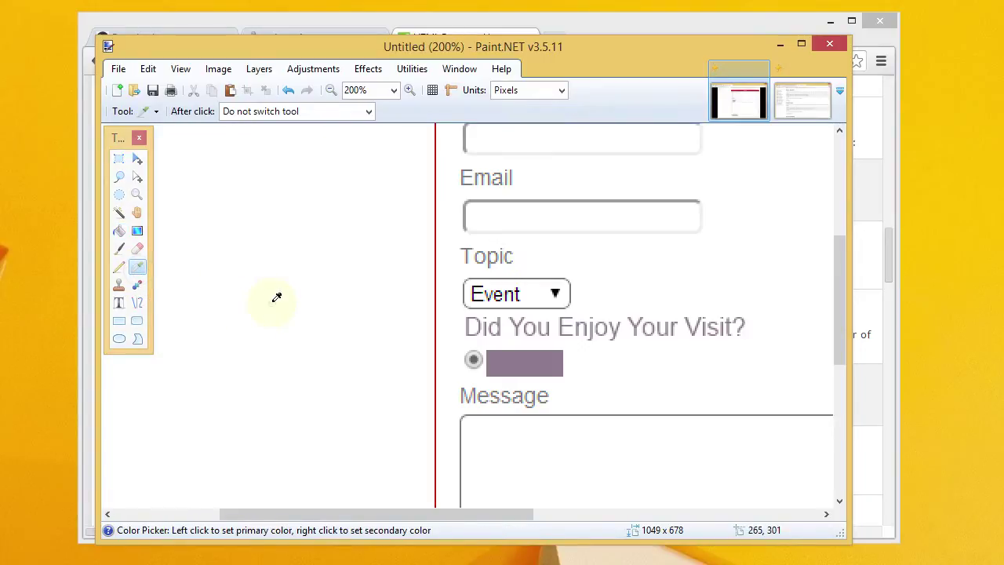
left_click(119, 231)
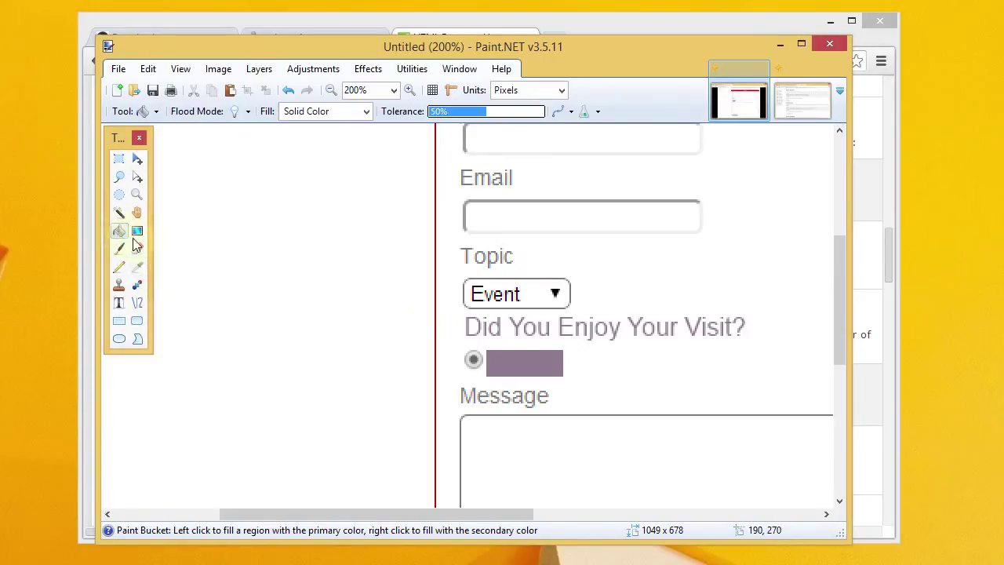
left_click(510, 356)
left_click(515, 359)
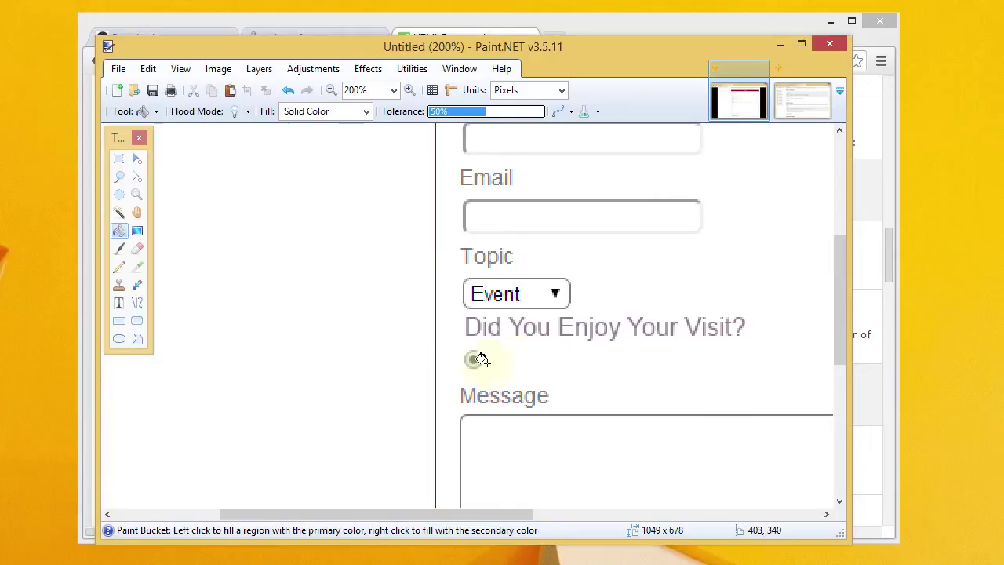
left_click(118, 303)
left_click(499, 359)
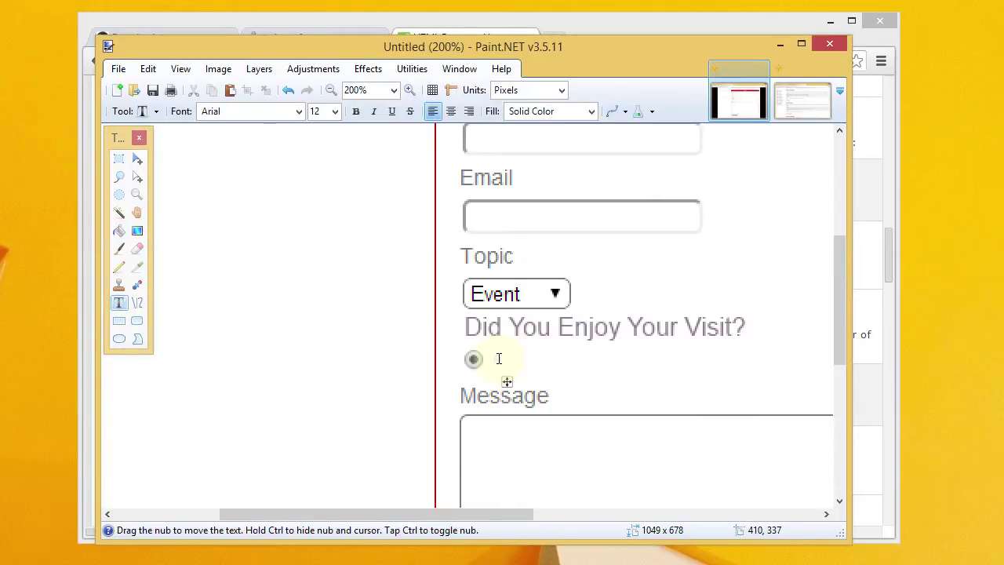
Bring the Colors panel back from the View menu.
left_click(138, 271)
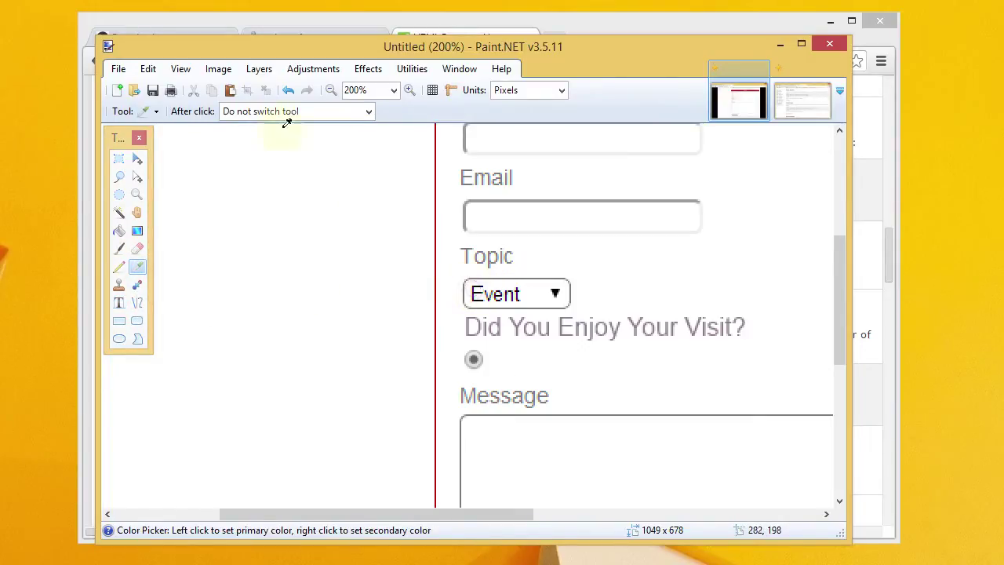
left_click(180, 69)
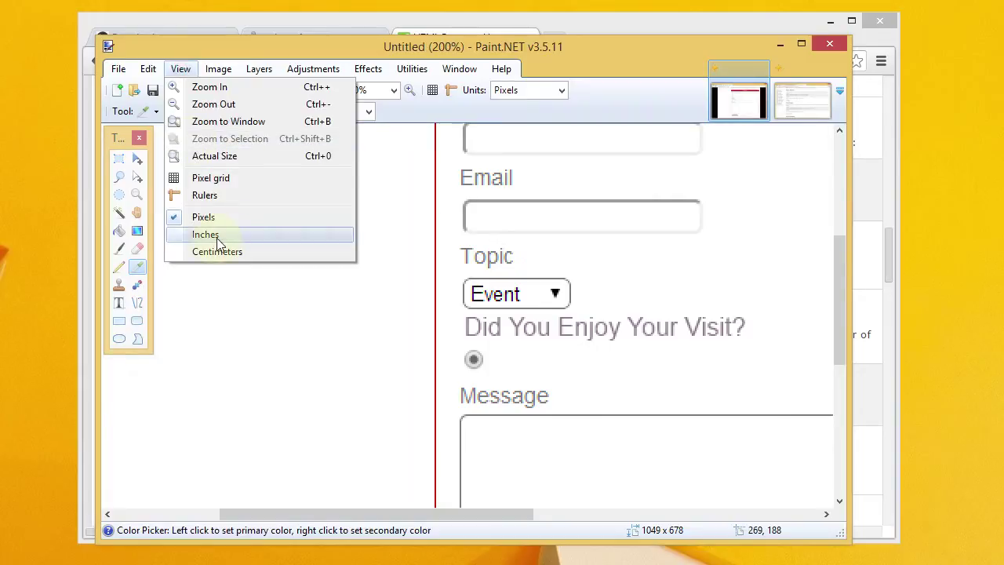
mouse_move(459, 73)
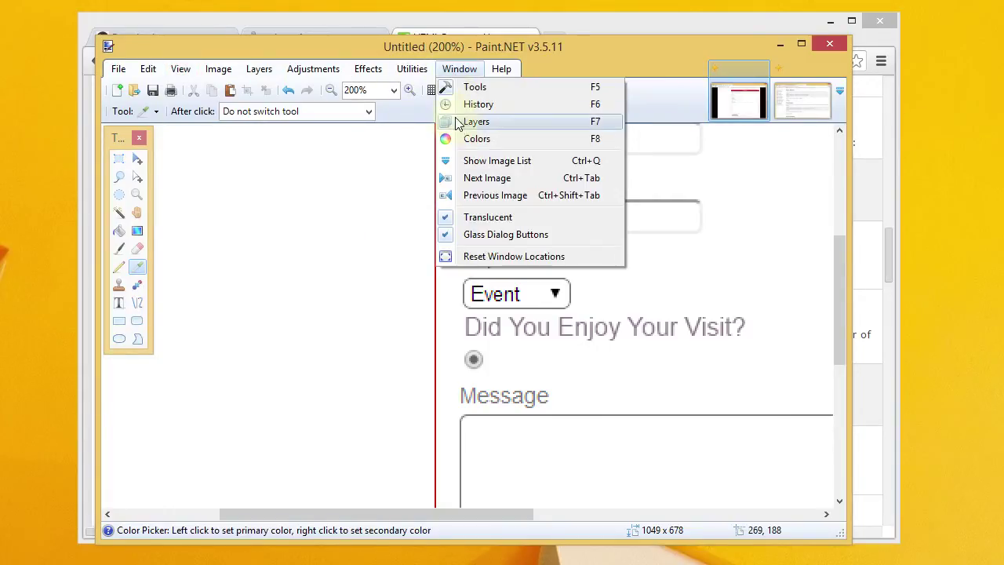
left_click(475, 139)
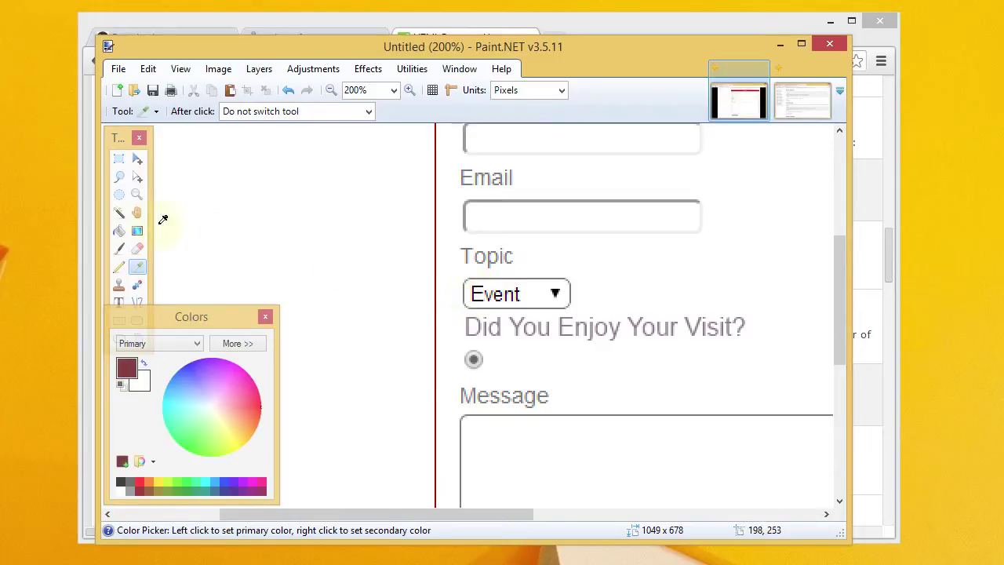
Zoom deep into the Event dropdown text and sample its near-black colour.
left_click(136, 194)
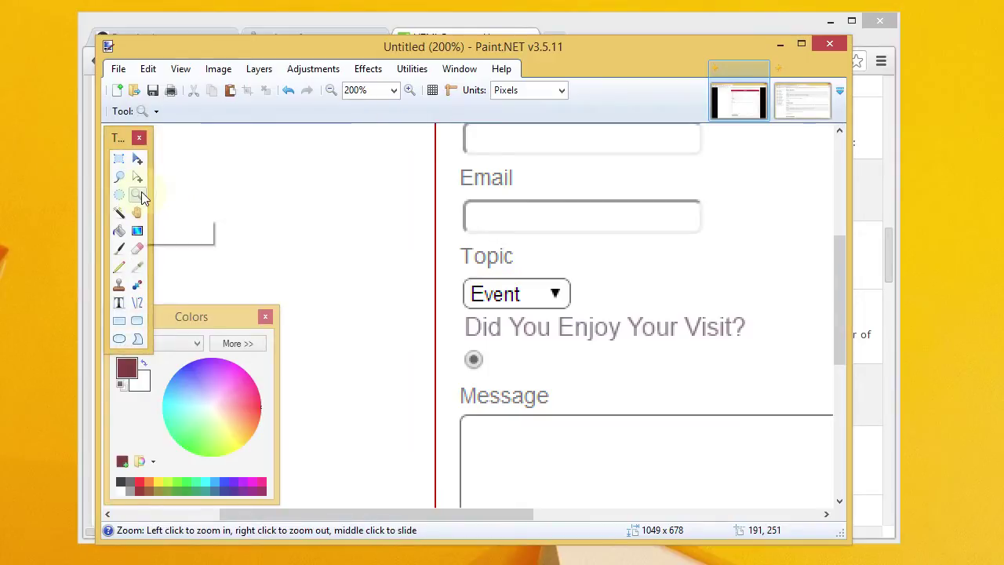
left_click(481, 294)
left_click(463, 315)
left_click(474, 313)
left_click(471, 314)
left_click(475, 315)
left_click(475, 314)
left_click(475, 317)
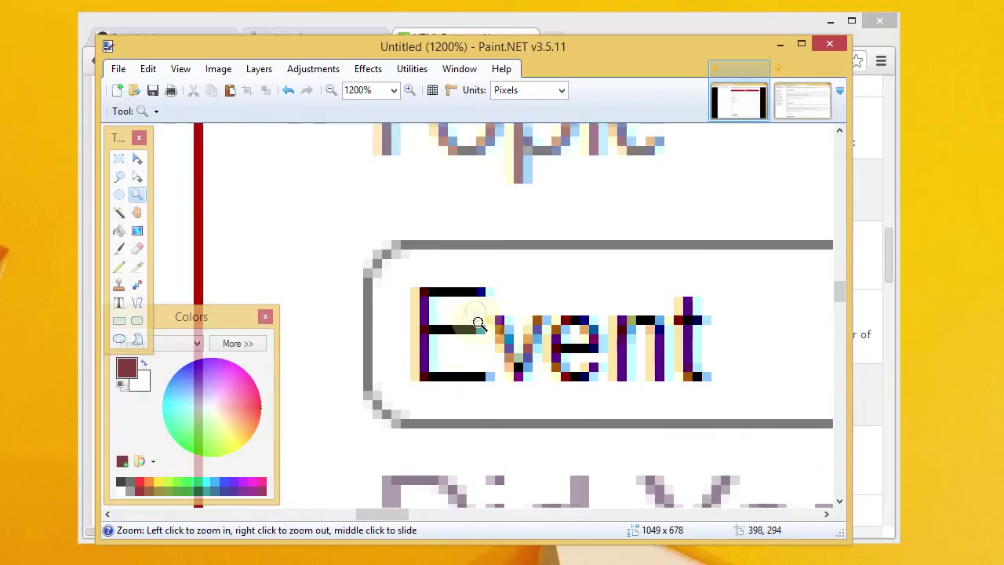
left_click(137, 269)
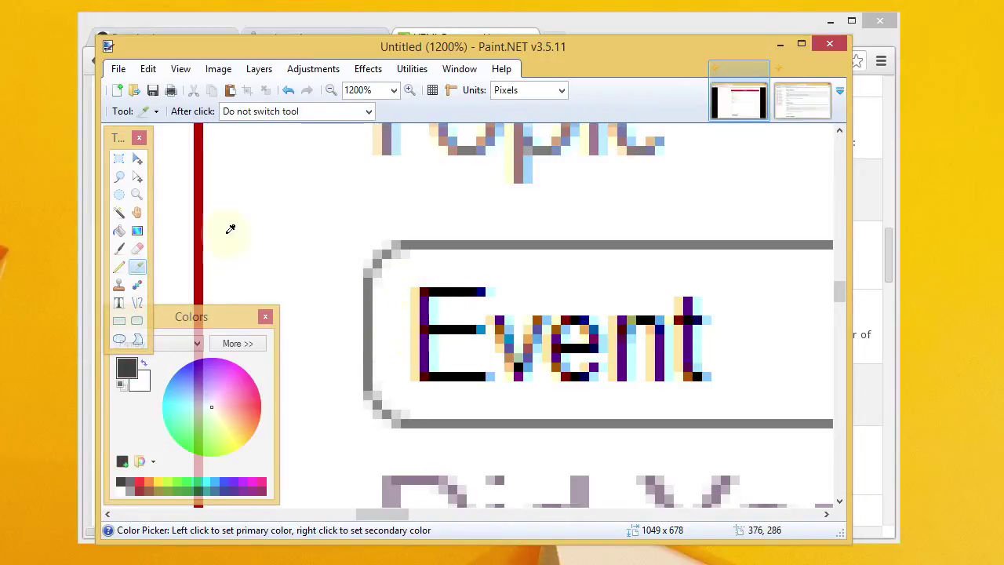
Zoom out to 300% so the form from Email down to Message is visible.
left_click(135, 197)
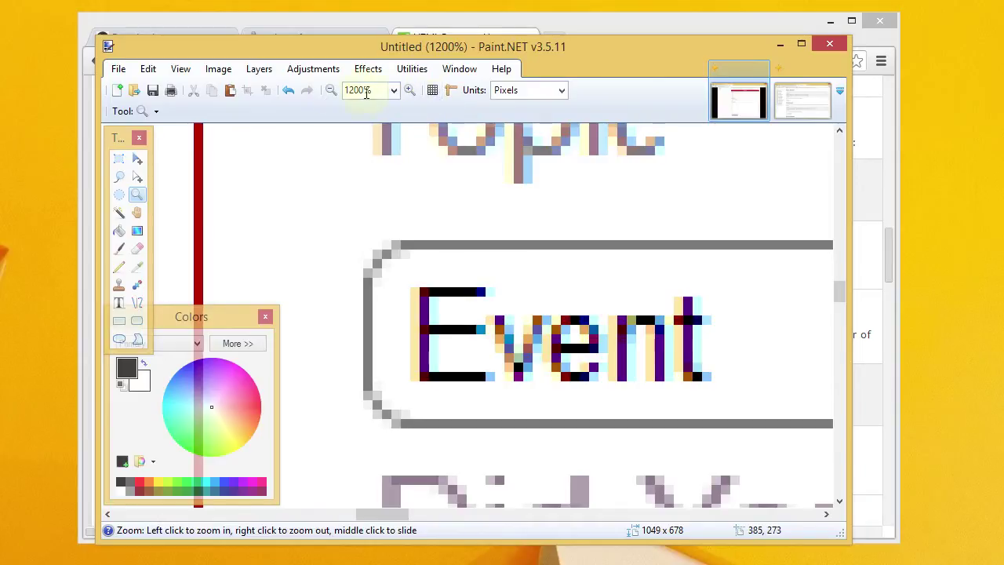
left_click(332, 92)
left_click(332, 92)
left_click(333, 92)
left_click(333, 92)
left_click(333, 92)
left_click(333, 91)
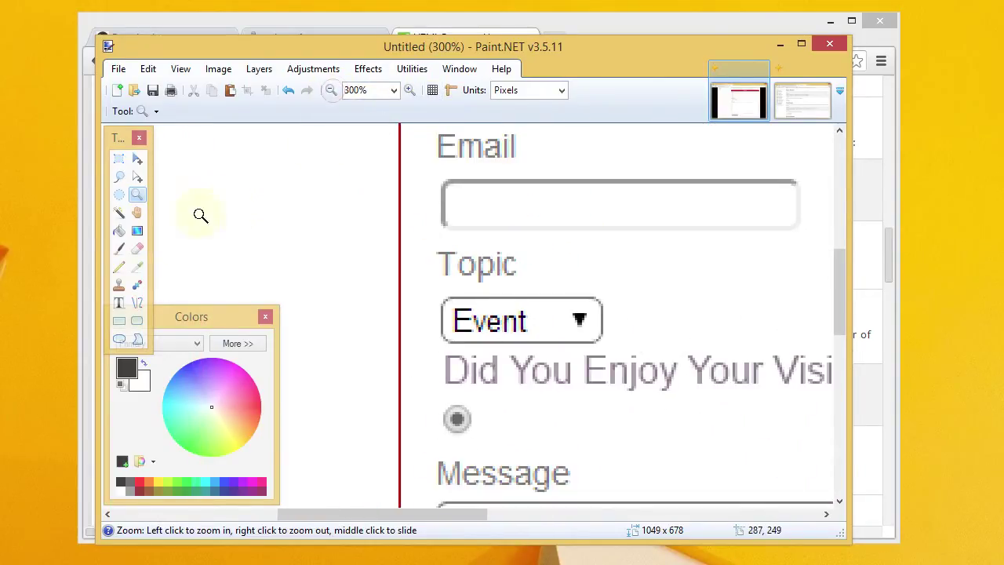
Add the text label 'Yes' just right of the radio circle under the visit question.
left_click(118, 303)
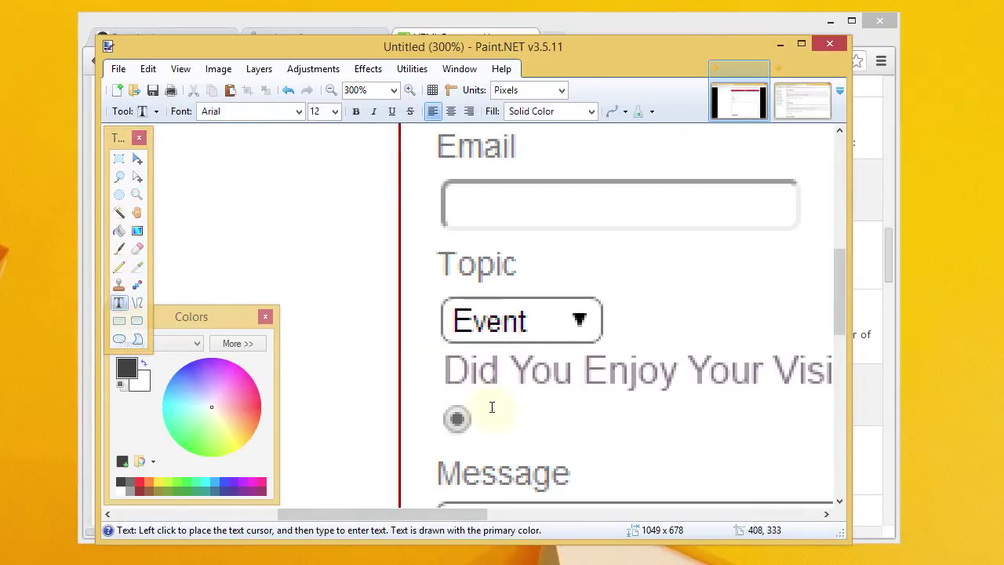
left_click(486, 420)
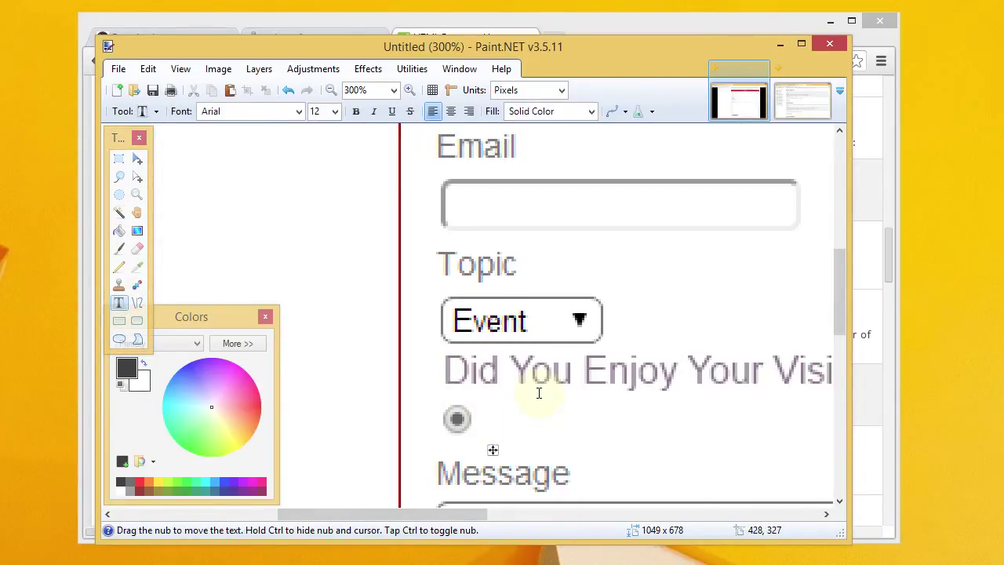
type("Yes")
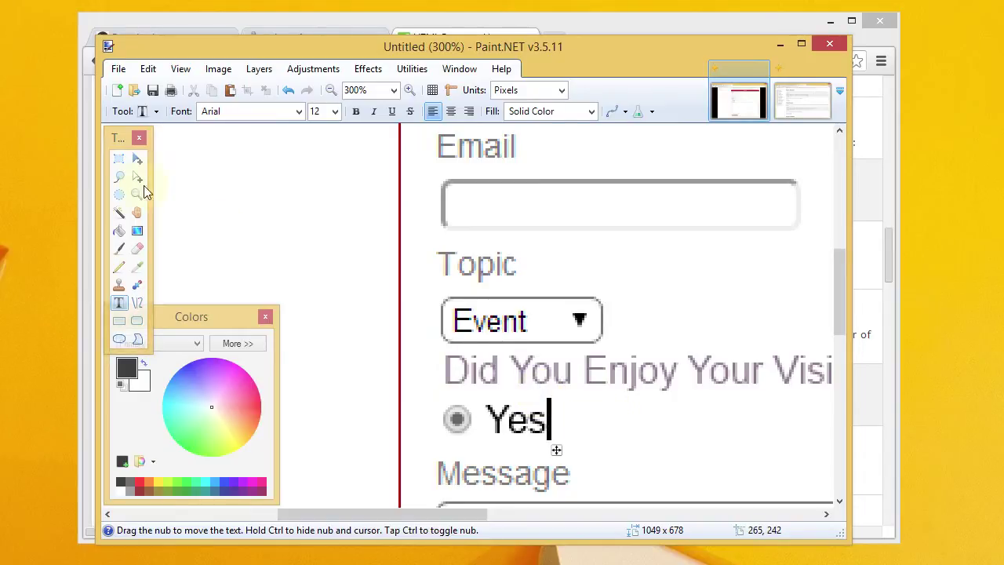
left_click(118, 159)
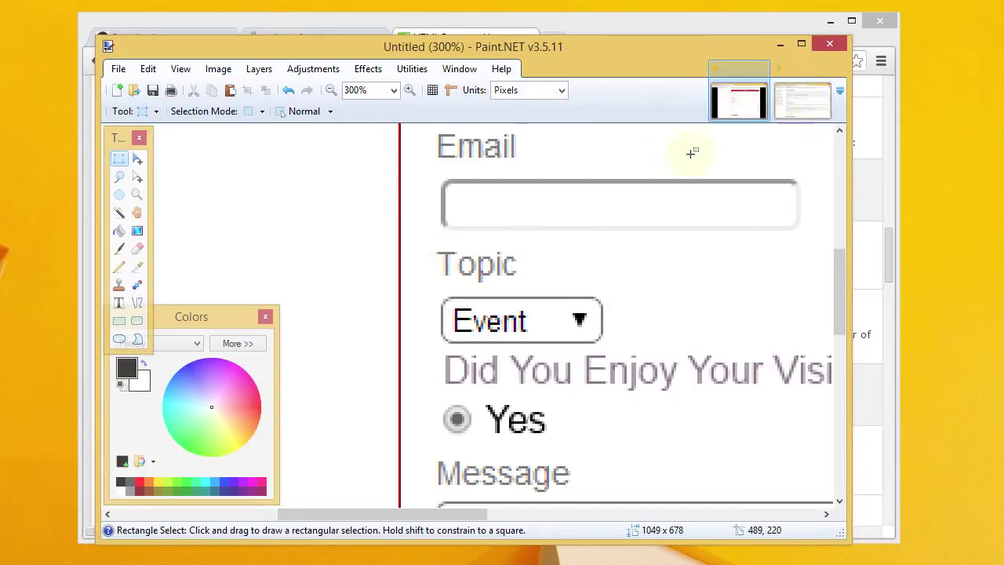
Copy the empty 19 x 17 Female radio circle from the W3Schools screenshot, then return to the contact form.
left_click(797, 106)
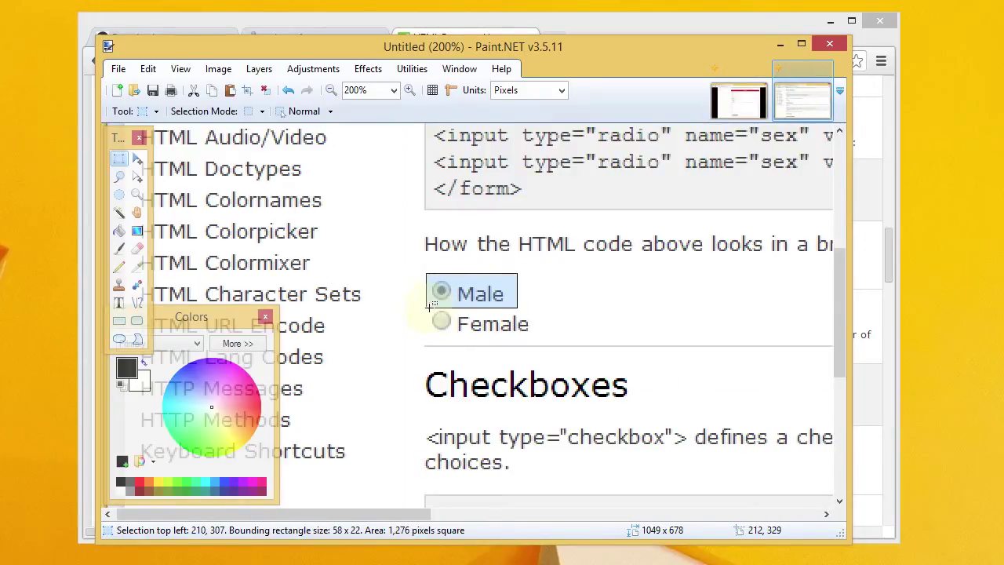
left_click_drag(426, 310, 455, 333)
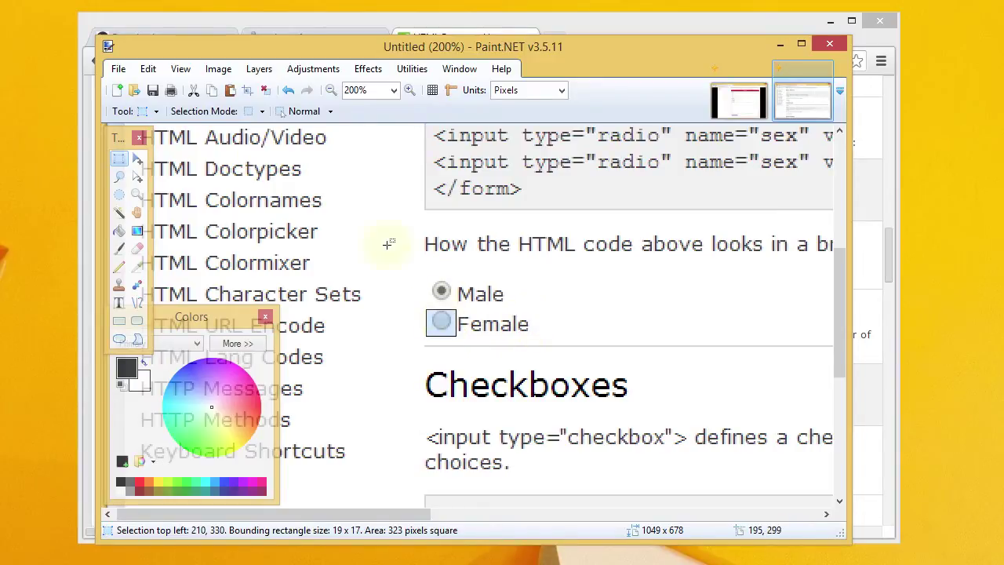
left_click(147, 68)
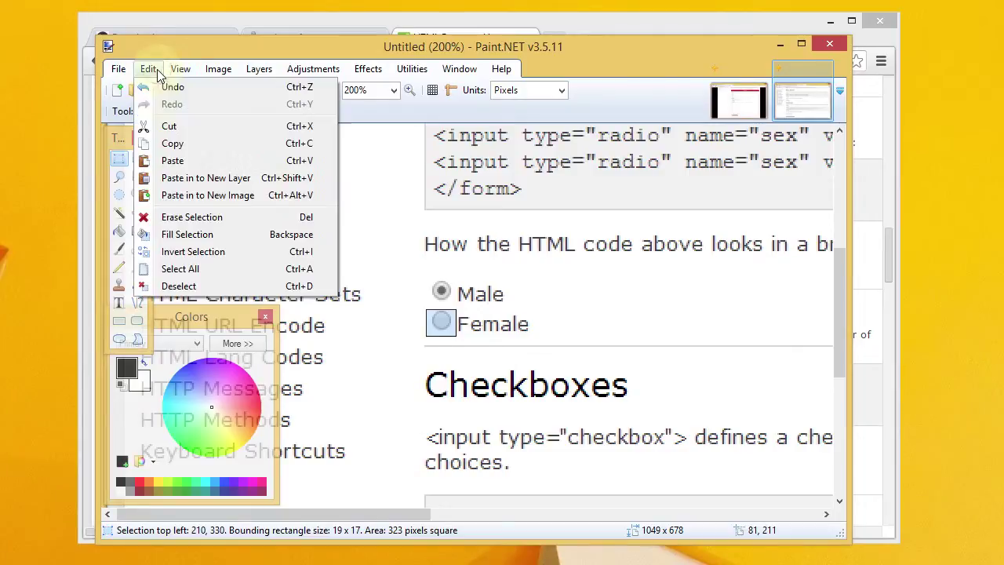
left_click(161, 144)
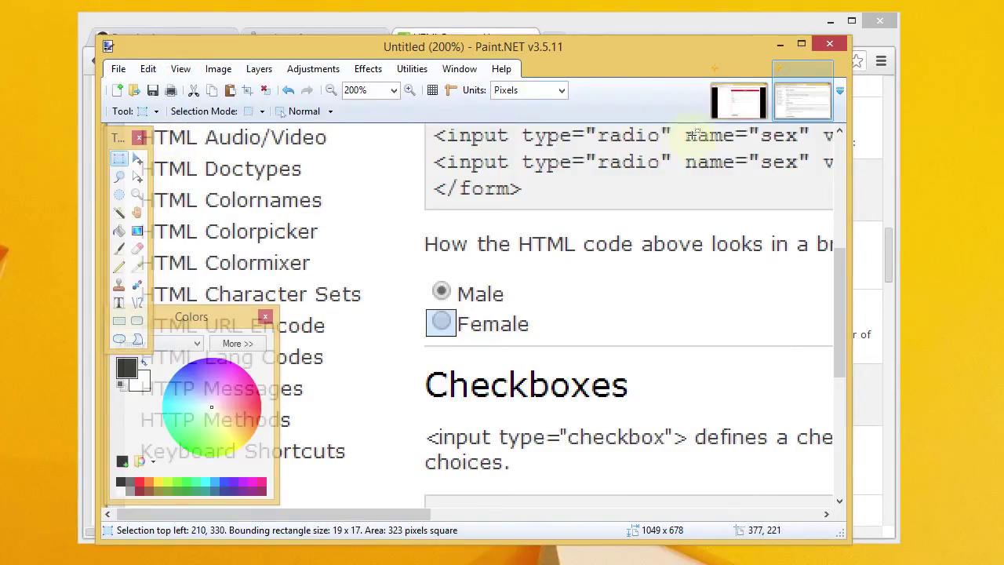
left_click(736, 104)
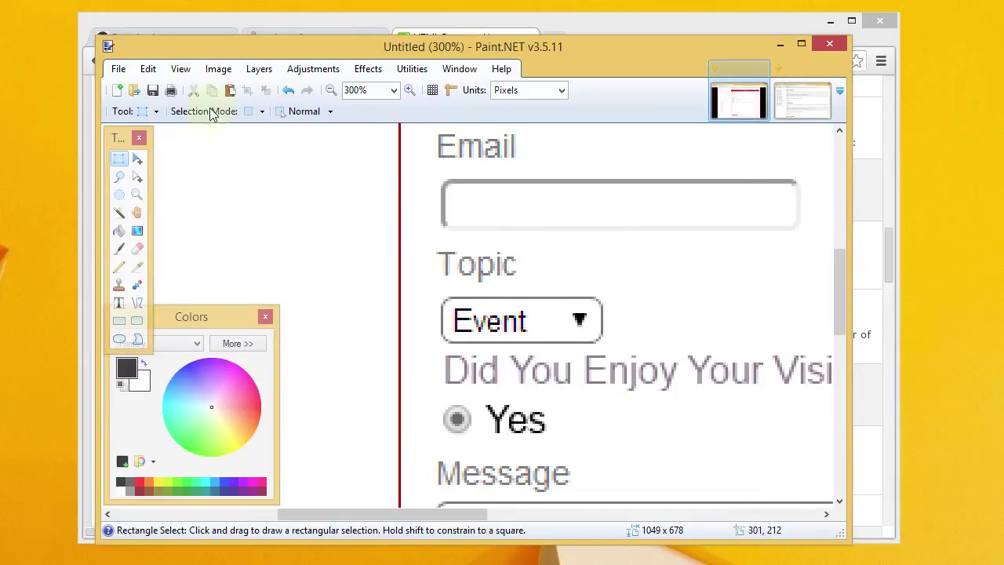
Paste the empty radio circle and place it just right of the 'Yes' label.
left_click(147, 69)
left_click(170, 162)
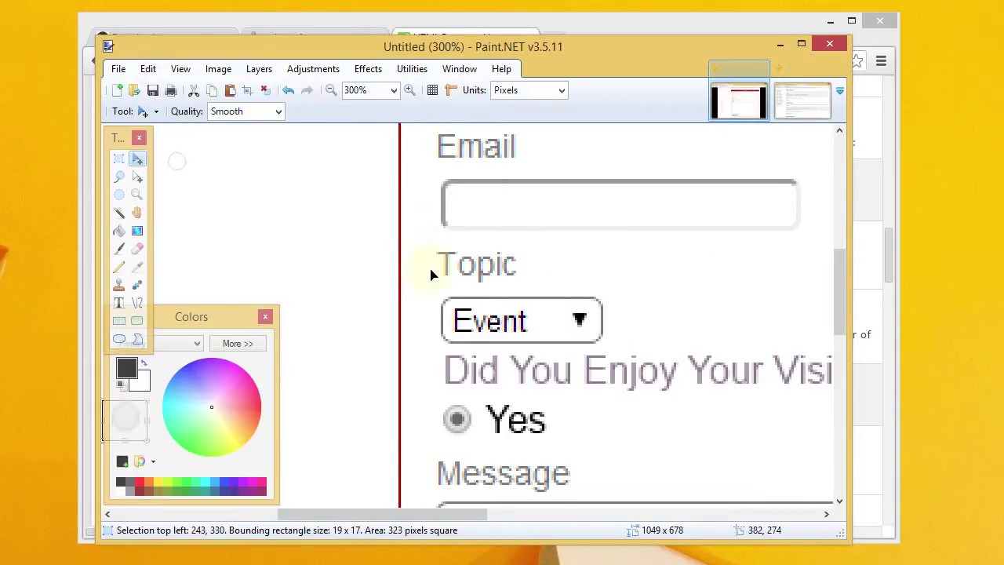
left_click(333, 92)
left_click(333, 92)
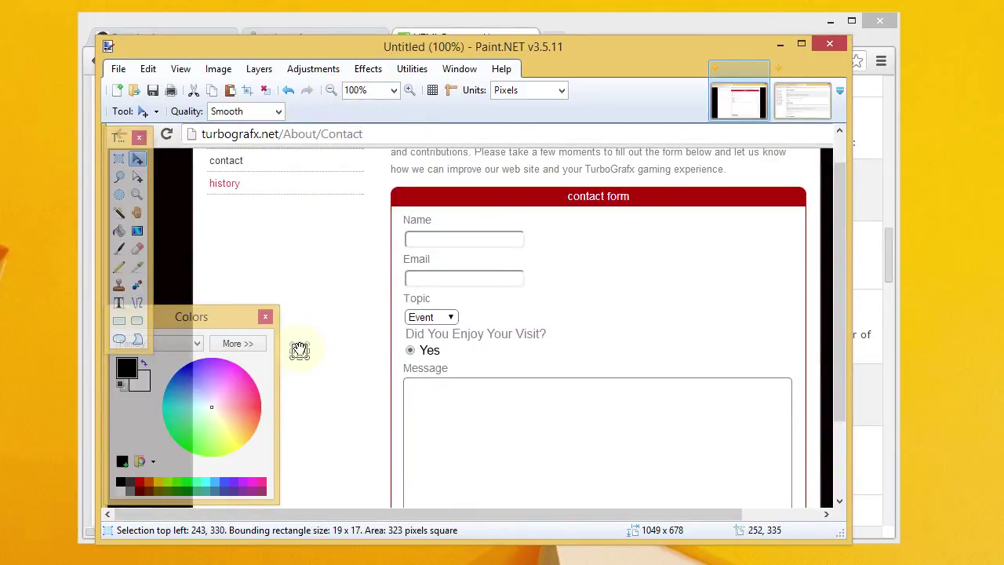
left_click_drag(299, 353, 453, 354)
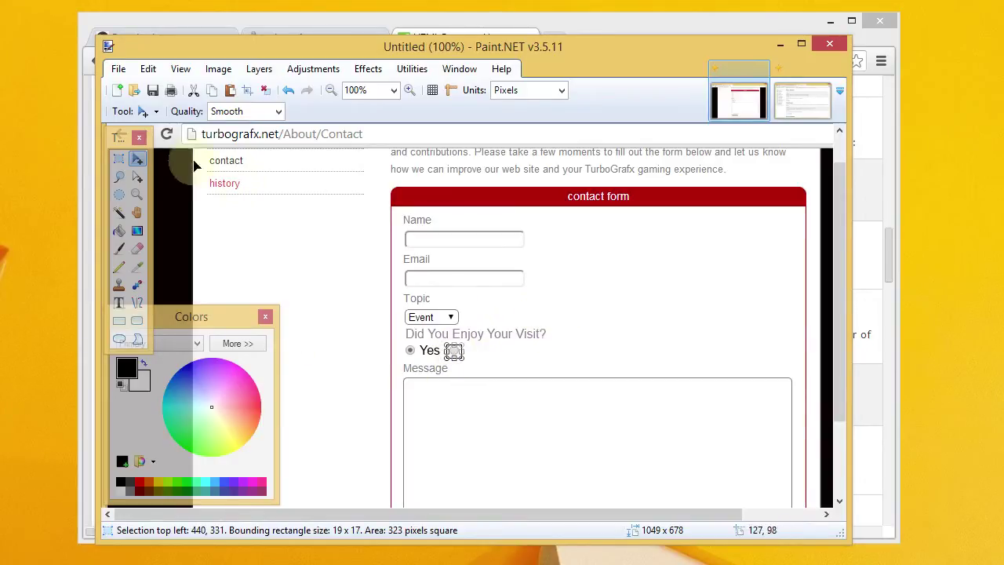
left_click(118, 158)
left_click(547, 291)
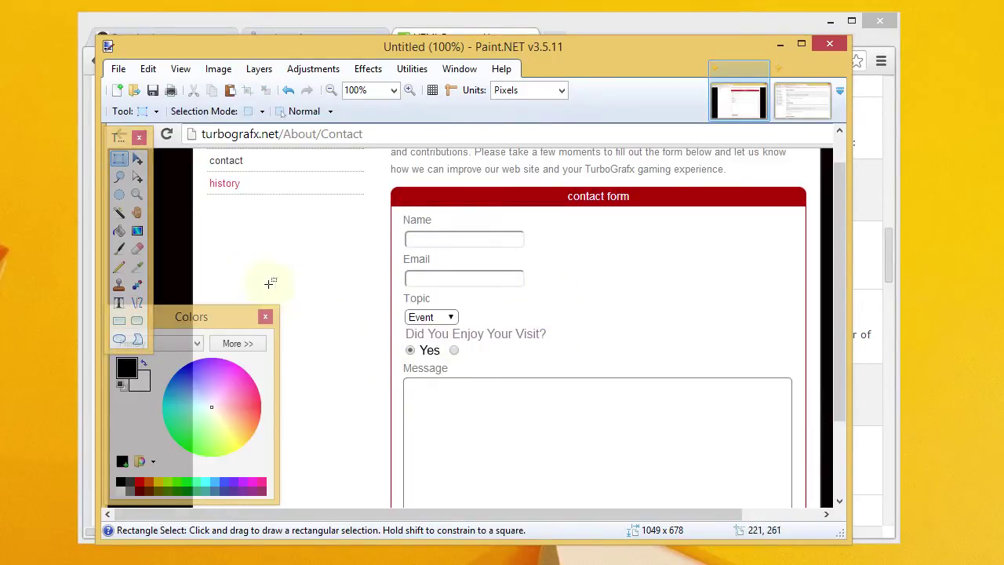
Label the second radio circle with the text 'No'.
left_click(118, 302)
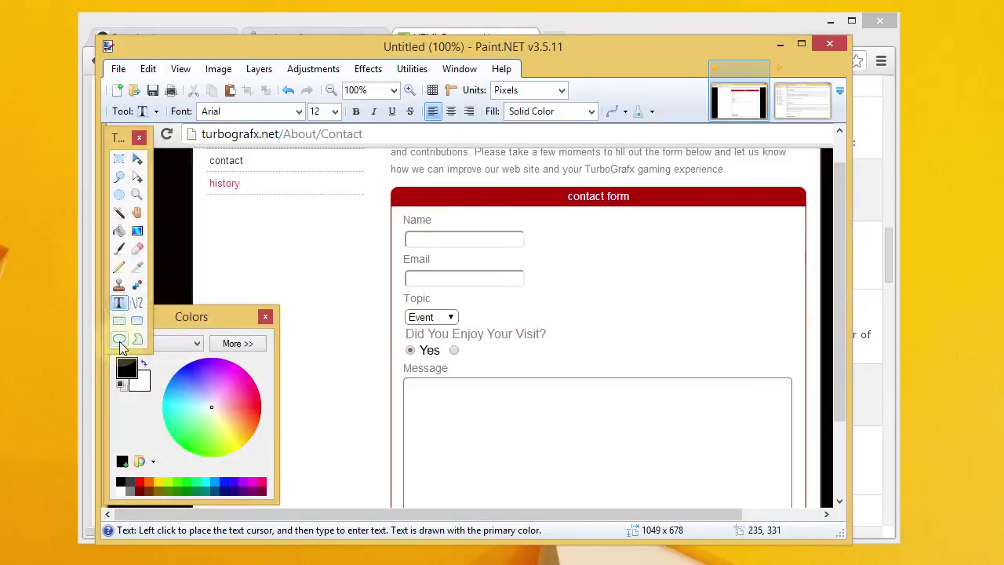
left_click(465, 351)
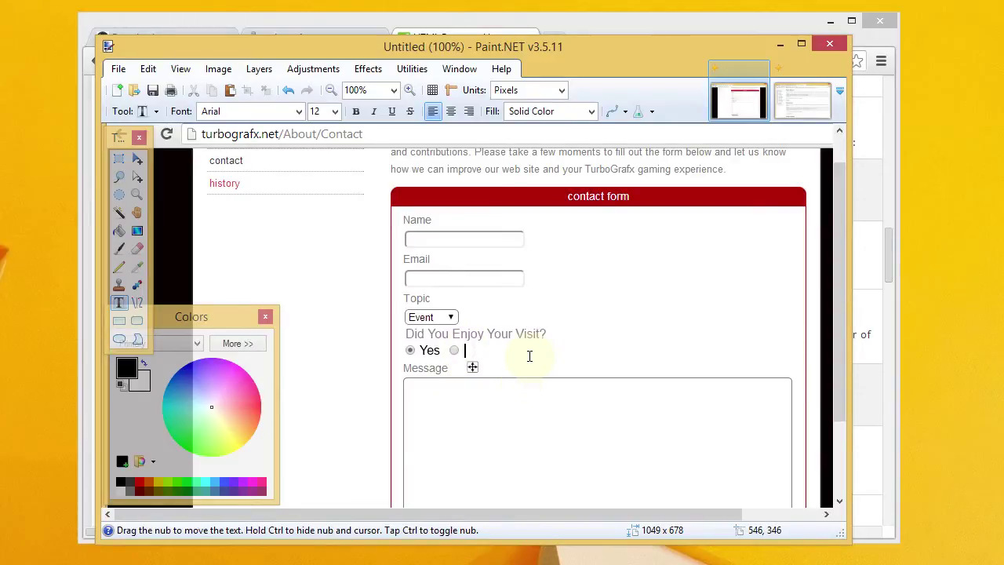
type("No")
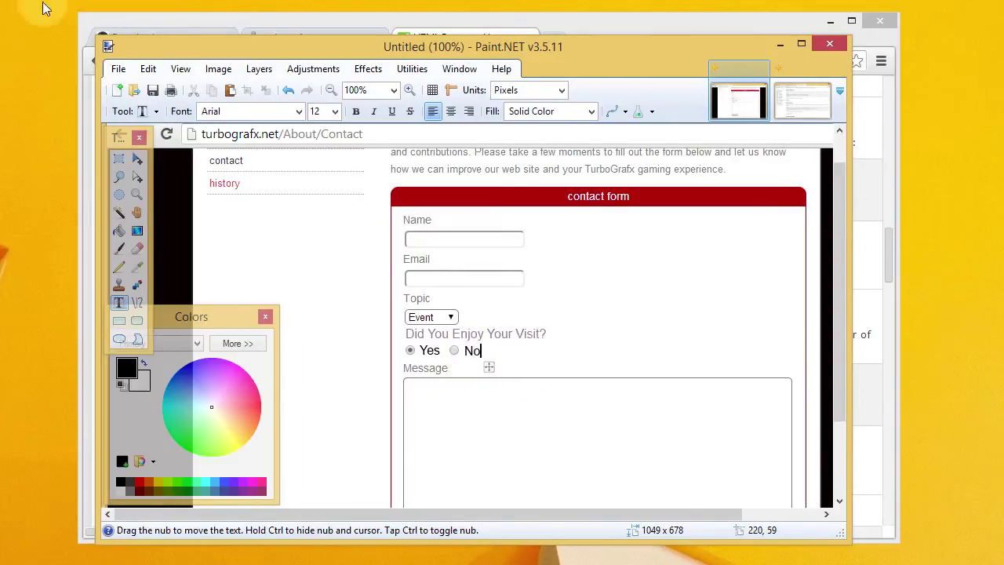
left_click(118, 159)
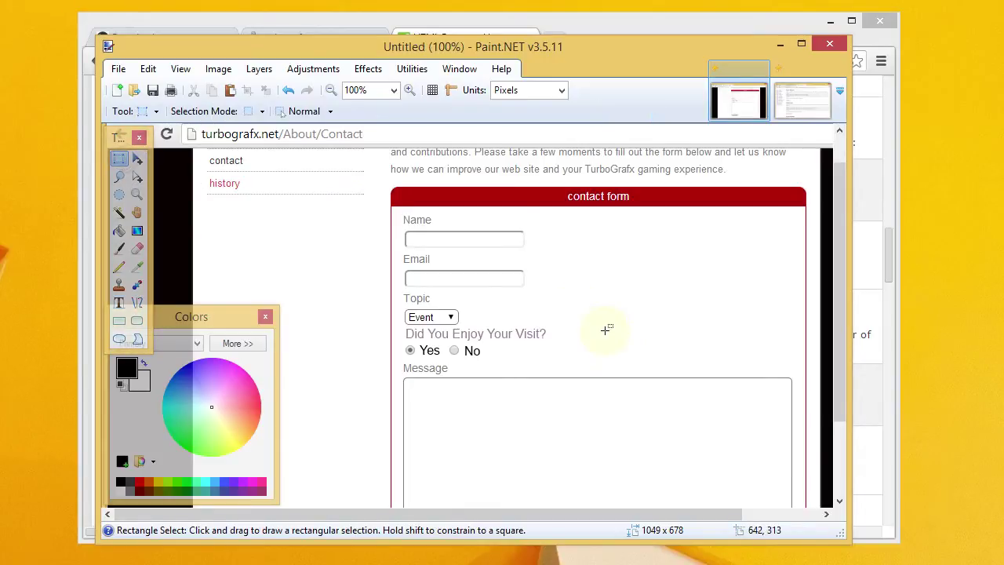
Set the zoom to Window to view the whole form with its Yes and No options.
left_click(393, 90)
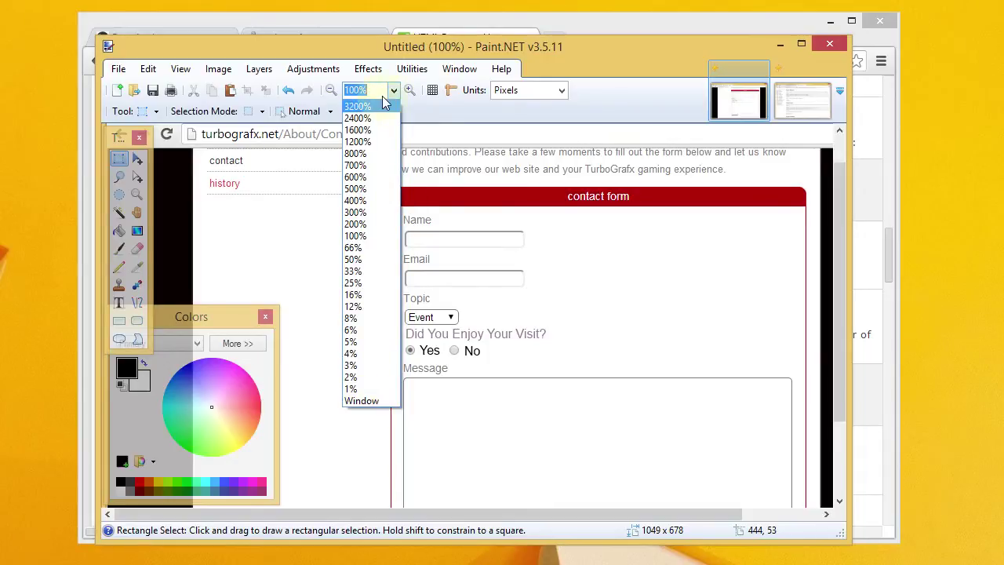
left_click(370, 401)
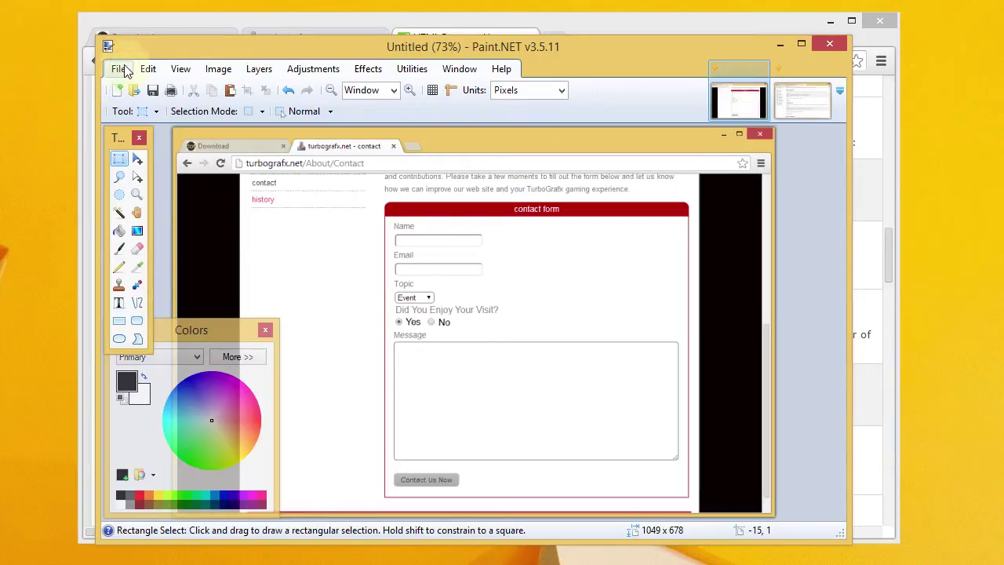
Save the mock-up to the Desktop as PNG named 'mockup', confirming the save settings.
left_click(117, 69)
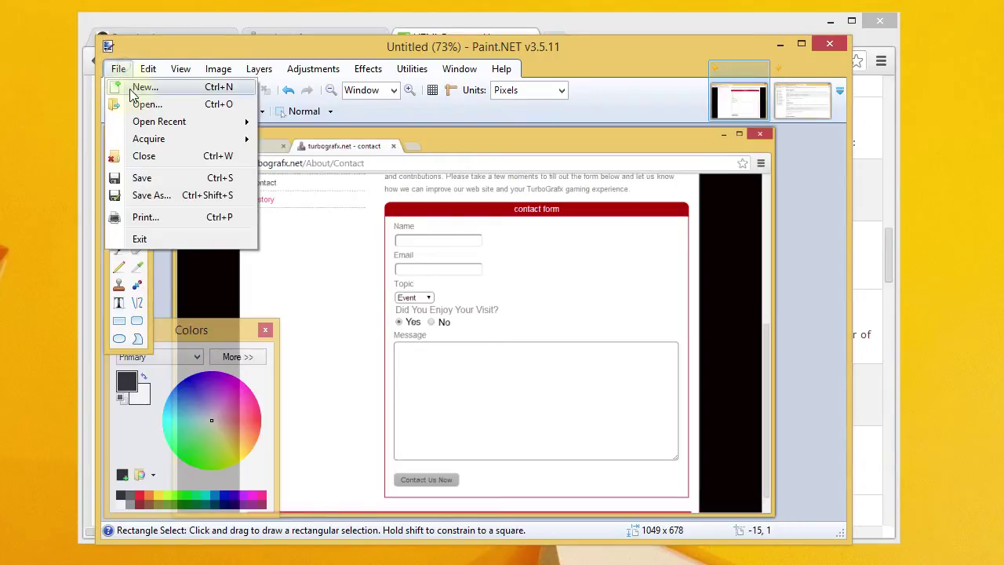
left_click(155, 178)
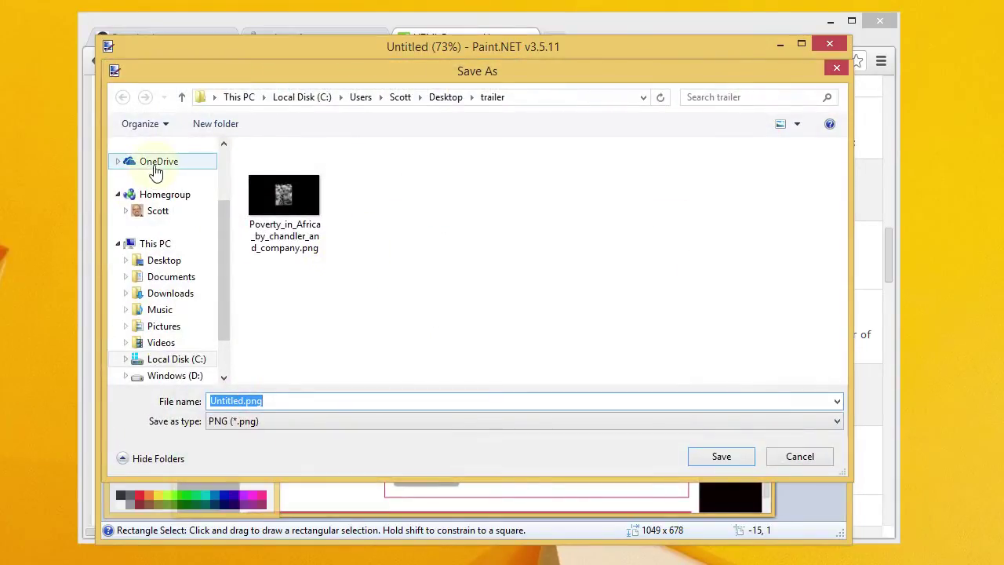
left_click(173, 267)
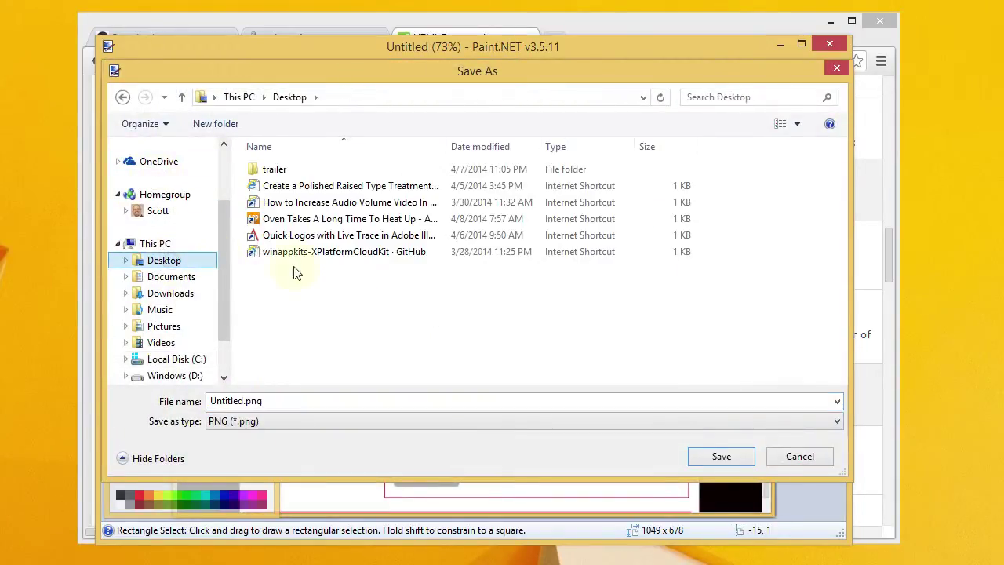
left_click(531, 426)
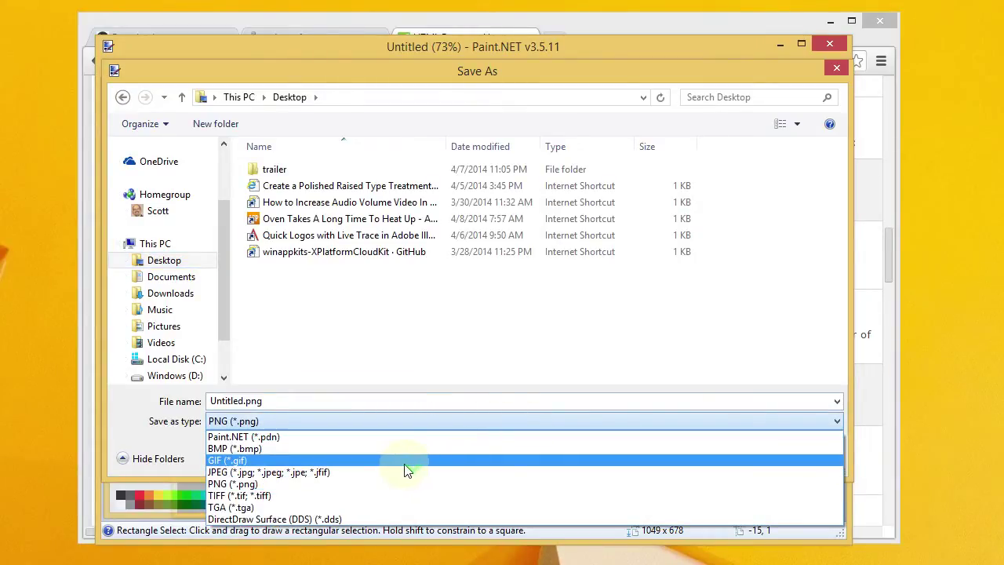
left_click(253, 485)
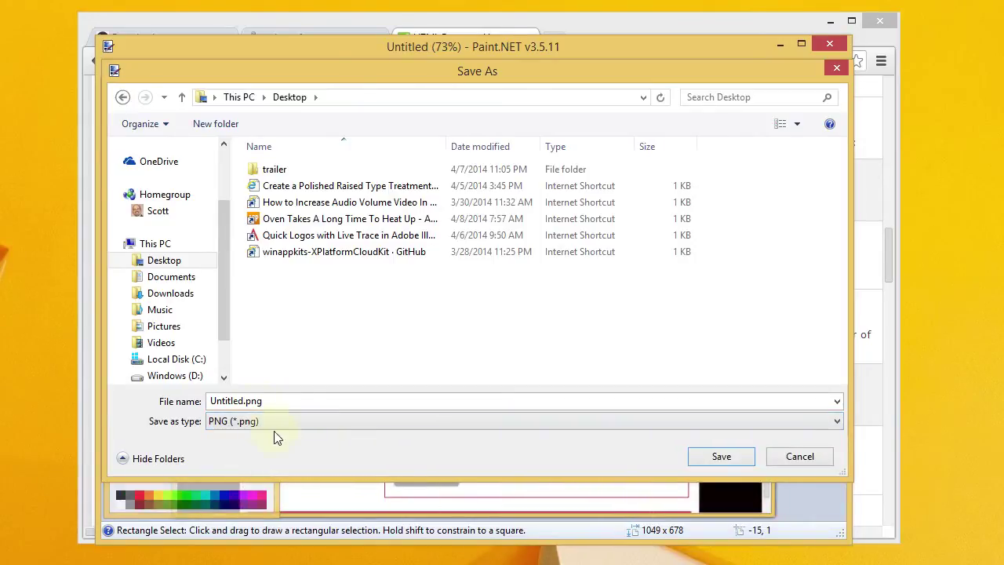
left_click(245, 401)
double_click(244, 400)
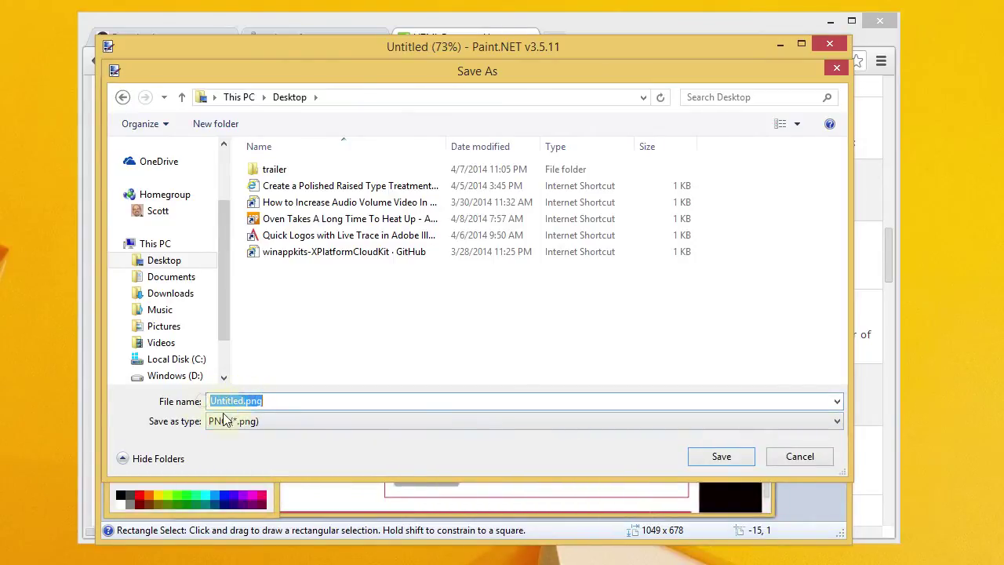
left_click(247, 401)
double_click(239, 401)
type("mo")
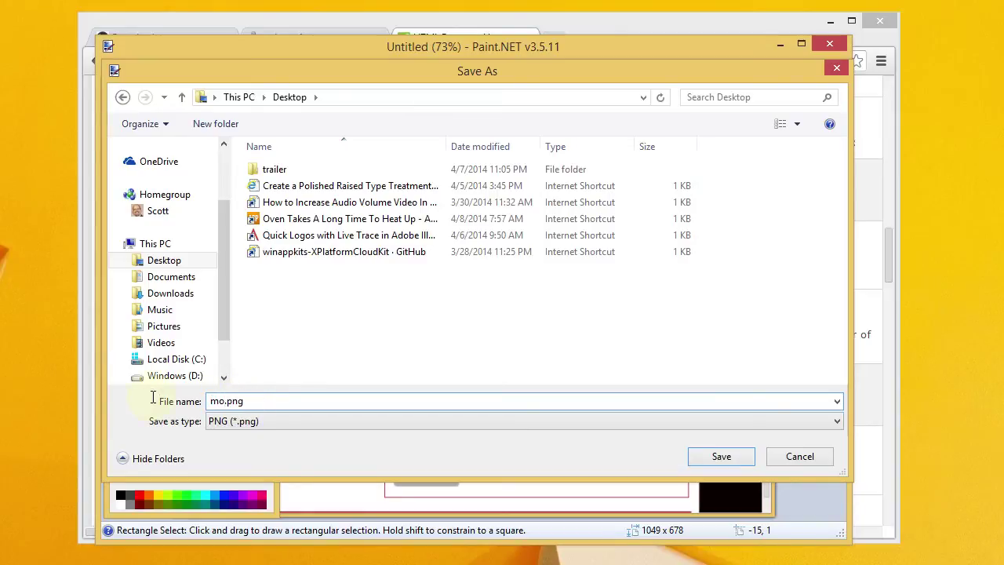
type("ckup")
left_click(712, 455)
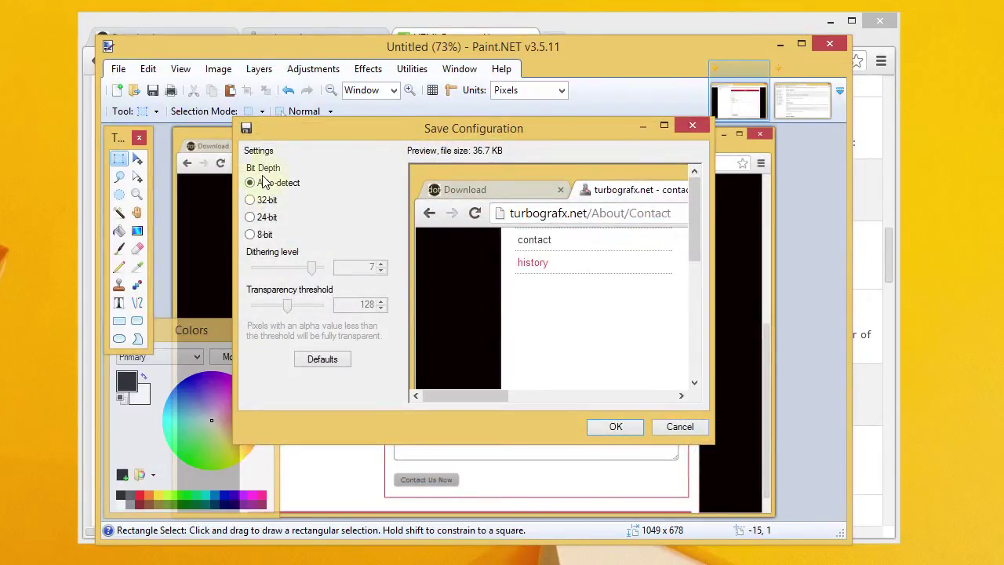
left_click(615, 428)
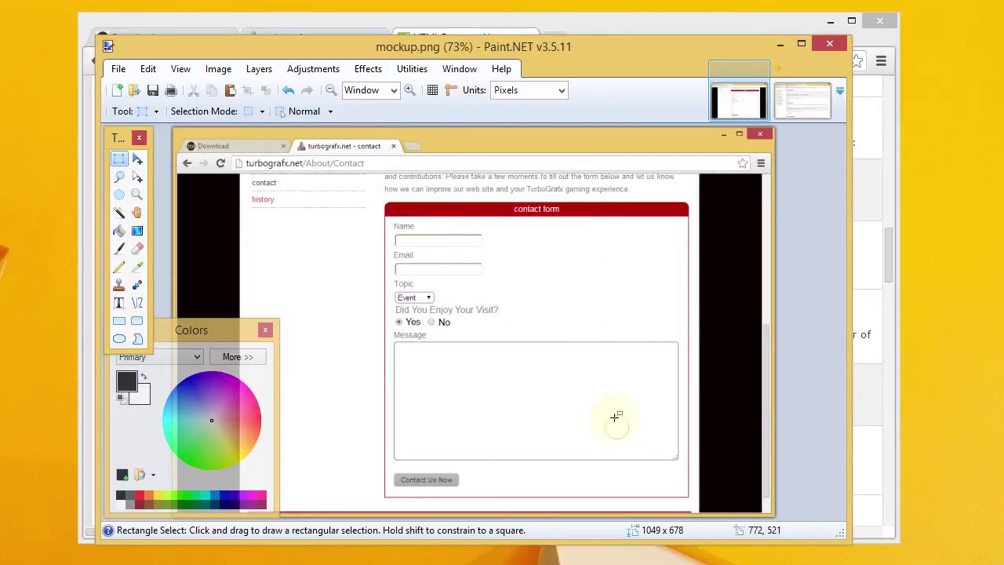